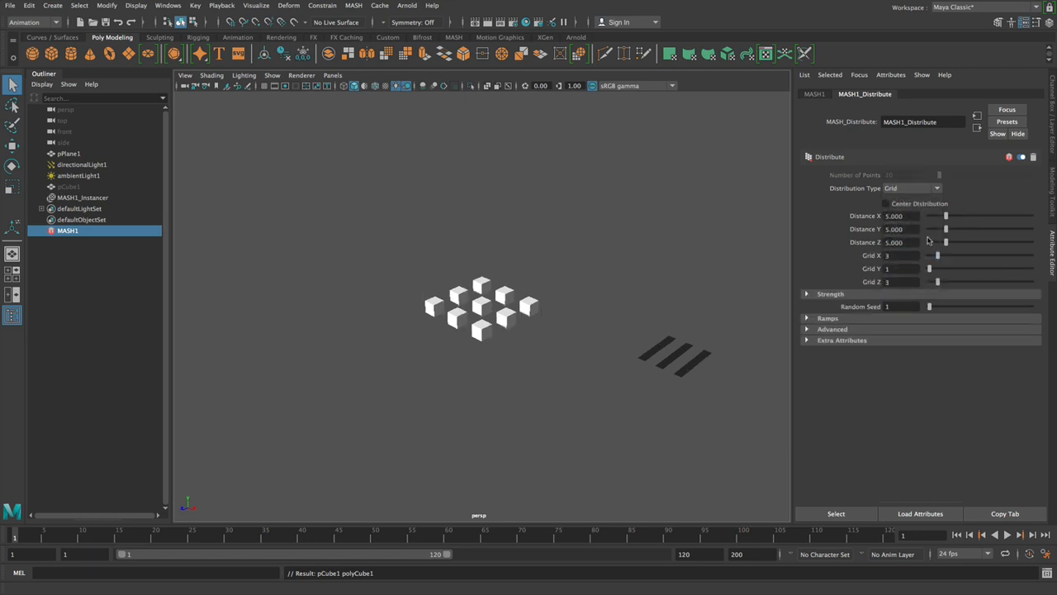
# Set the MASH grid distribution to 5 points each along X, Y and Z.
pyautogui.click(939, 270)
pyautogui.click(947, 270)
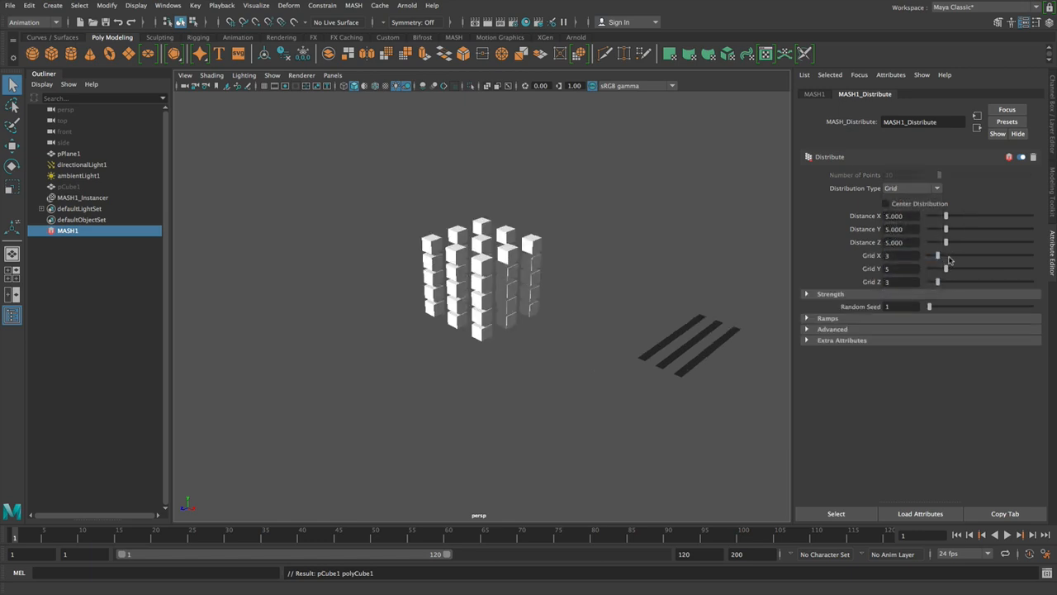
pyautogui.click(947, 256)
pyautogui.click(947, 283)
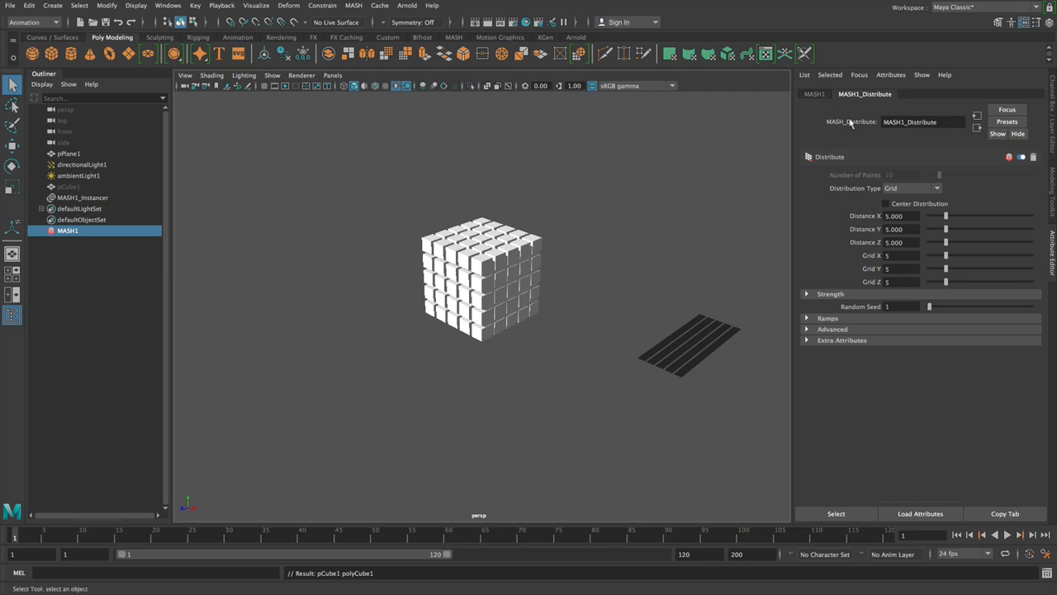
# Add a Dynamics node to the MASH1 network, play the simulation and return to the first frame.
pyautogui.click(822, 97)
pyautogui.keyDown('alt'); pyautogui.moveTo(679, 293); pyautogui.dragTo(652, 260); pyautogui.keyUp('alt')
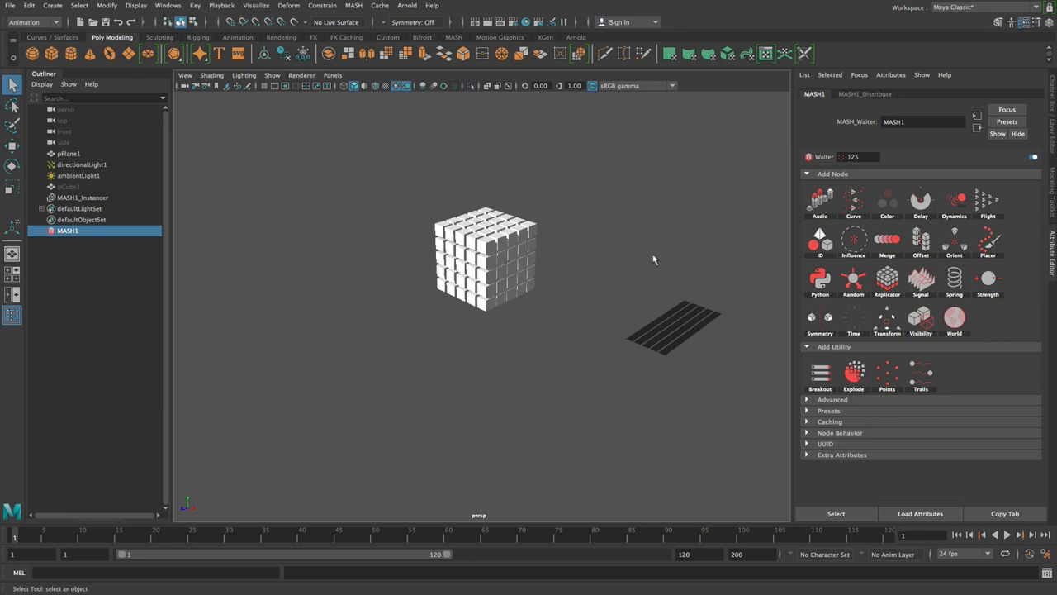
pyautogui.click(954, 202)
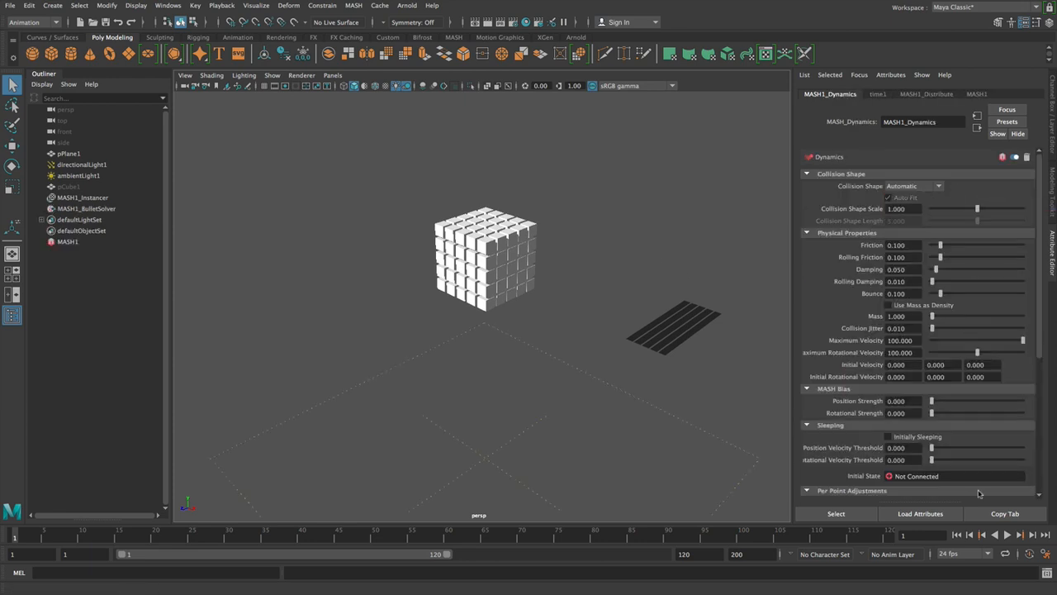
pyautogui.click(1008, 535)
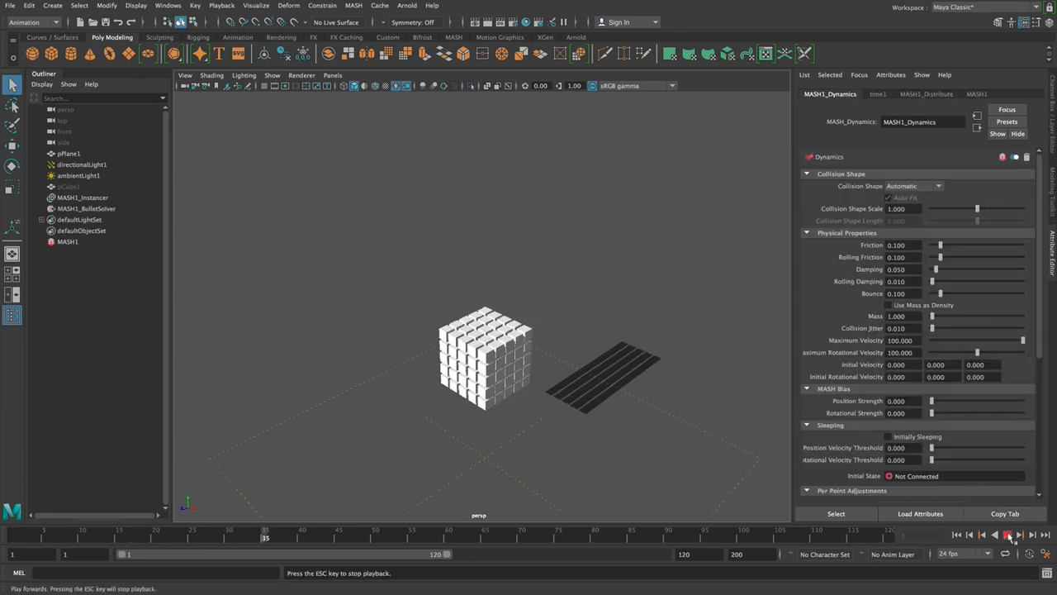
pyautogui.click(1008, 535)
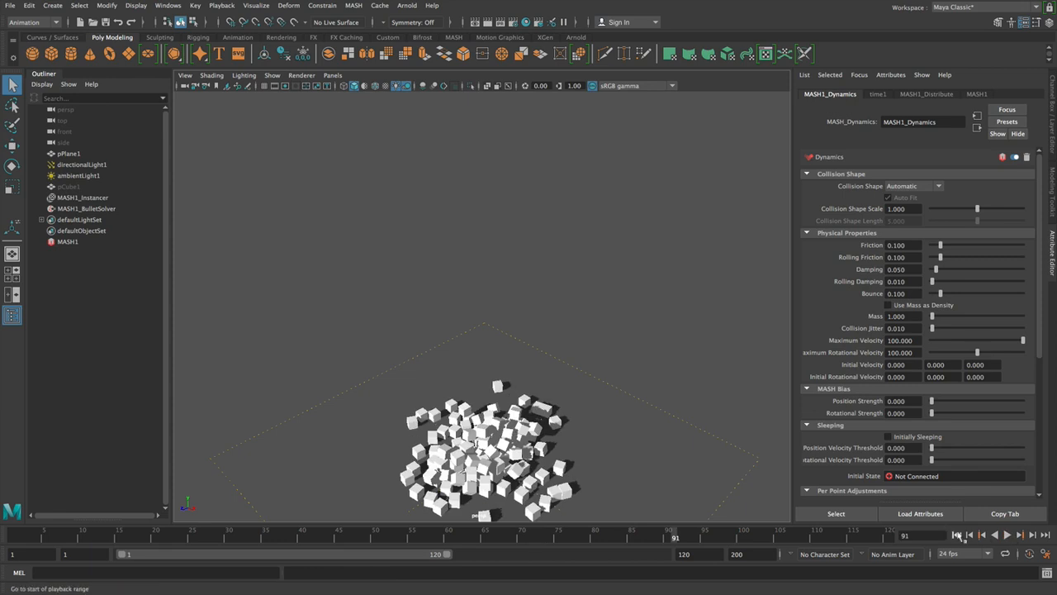
pyautogui.click(956, 535)
# Create a polygon sphere, place it beneath the cube grid and scale it uniformly to about 3.94.
pyautogui.click(32, 53)
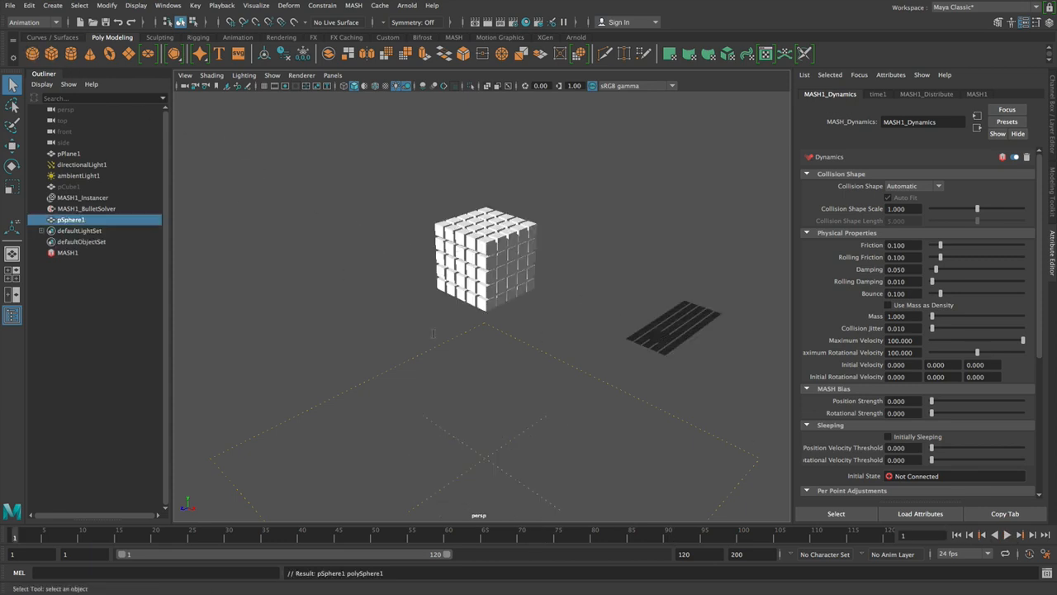
pyautogui.press('r')
pyautogui.press('w')
pyautogui.moveTo(486, 232); pyautogui.dragTo(548, 392)
pyautogui.press('r')
pyautogui.click(547, 392)
pyautogui.click(489, 375)
pyautogui.moveTo(489, 375); pyautogui.dragTo(482, 372)
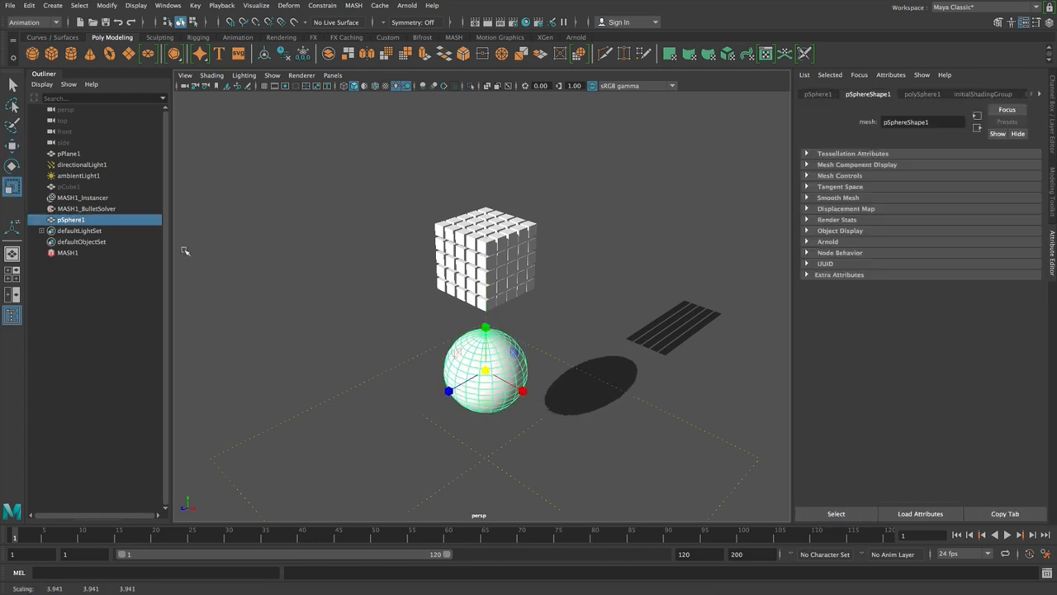
# Add the sphere as a collider object of the MASH bullet solver, then play the simulation and rewind it.
pyautogui.click(82, 207)
pyautogui.moveTo(78, 219); pyautogui.dragTo(890, 388, button='middle')
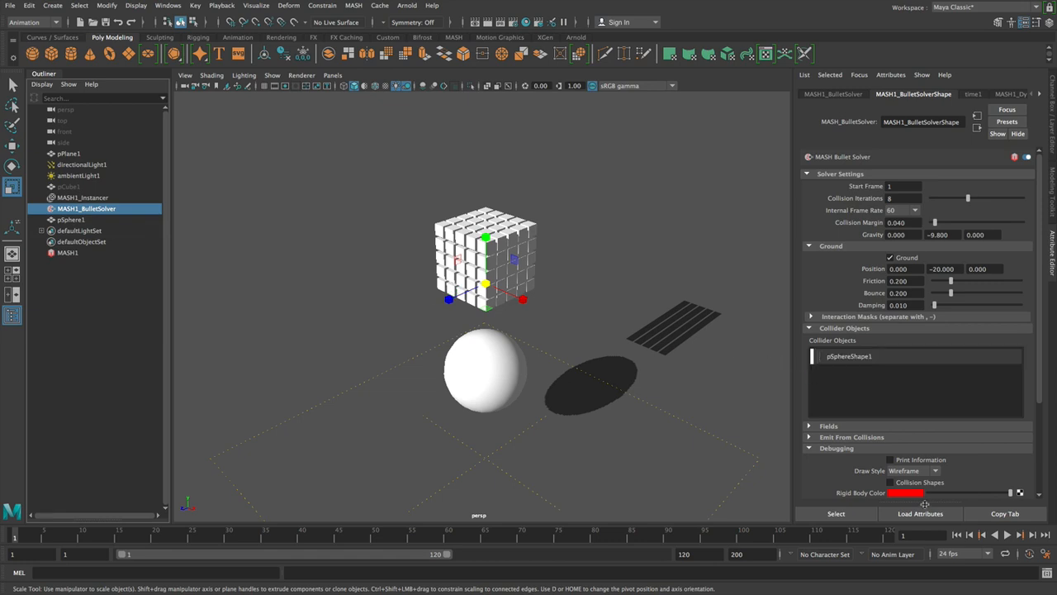
pyautogui.click(1007, 535)
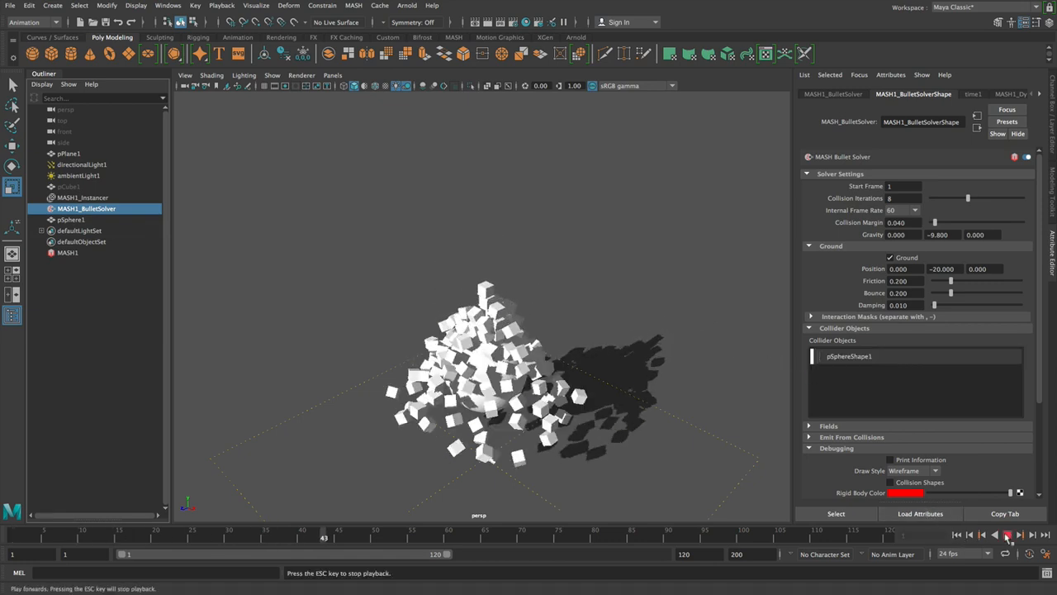
pyautogui.click(1007, 535)
pyautogui.click(972, 534)
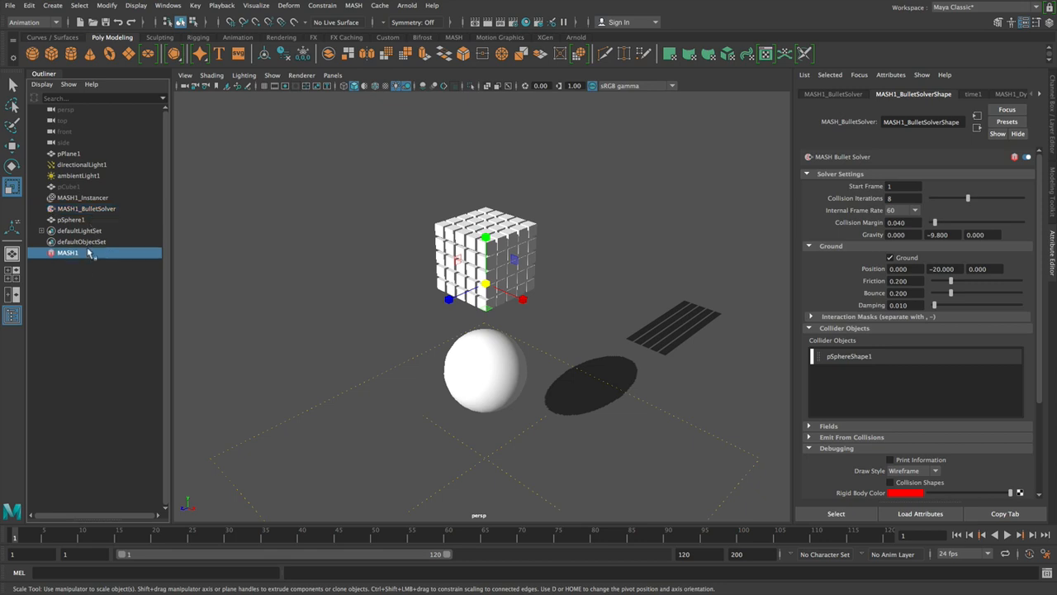
# Create a new constraint in the Dynamics node of MASH1.
pyautogui.click(89, 253)
pyautogui.click(865, 95)
pyautogui.scroll(-3, 851, 322)
pyautogui.scroll(-2, 844, 335)
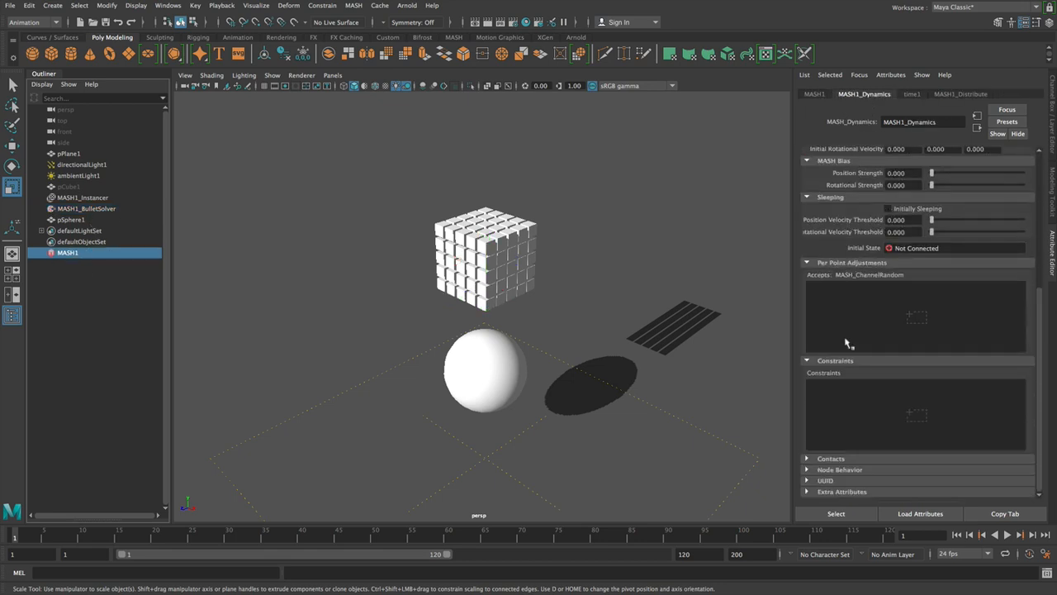
pyautogui.rightClick(856, 408)
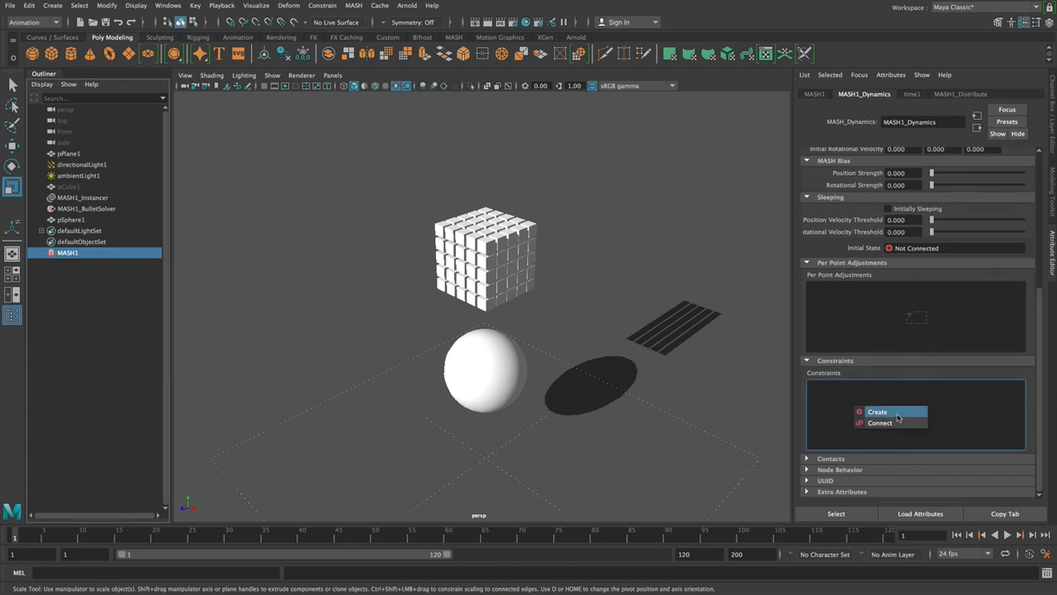
pyautogui.click(897, 413)
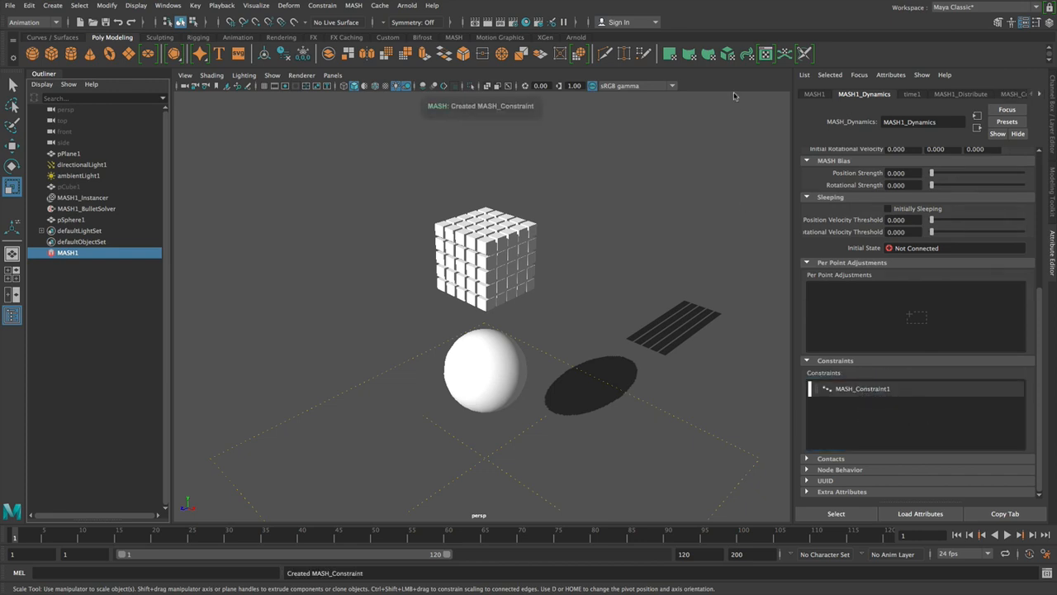
# Examine the constraint connections in an enlarged top view with wireframe display.
pyautogui.press('space')
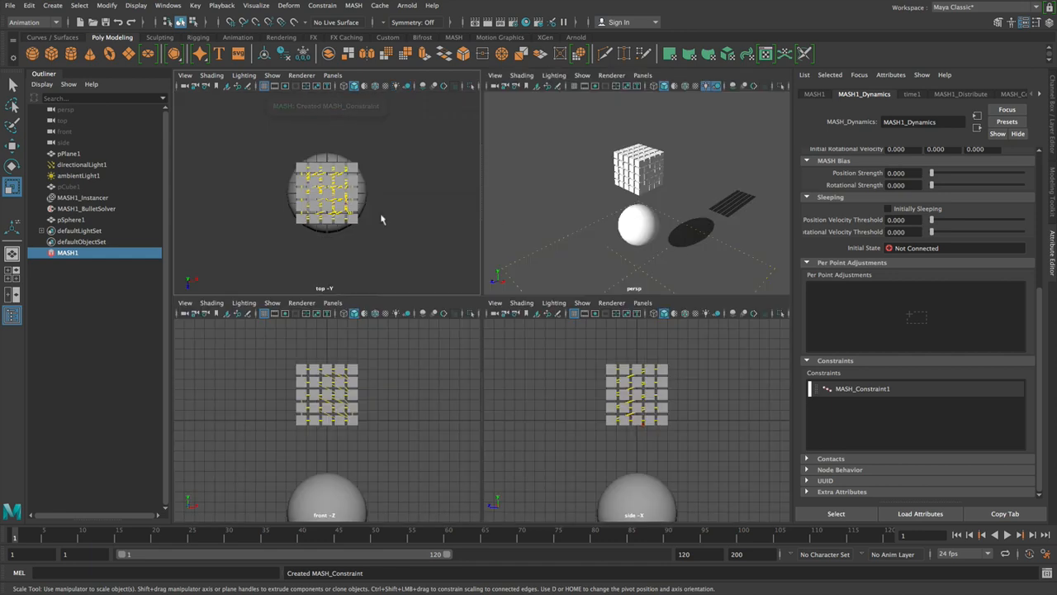
pyautogui.press('space')
pyautogui.keyDown('alt'); pyautogui.moveTo(486, 263); pyautogui.dragTo(636, 353, button='right'); pyautogui.keyUp('alt')
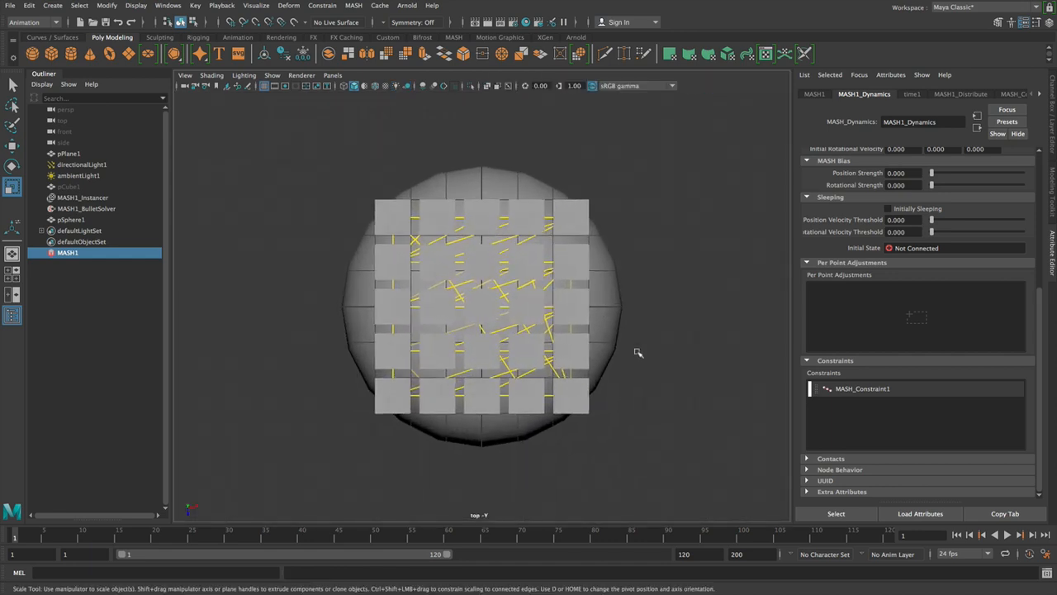
pyautogui.press('4')
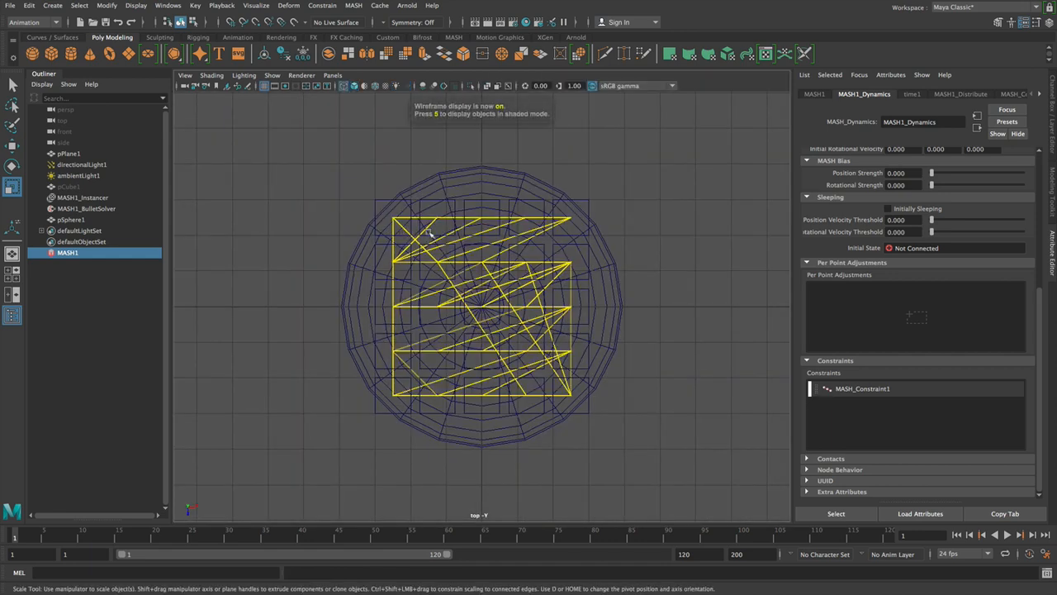
# Set the constraint's Search Distance to 1.5 and keep its type as Glue.
pyautogui.click(862, 388)
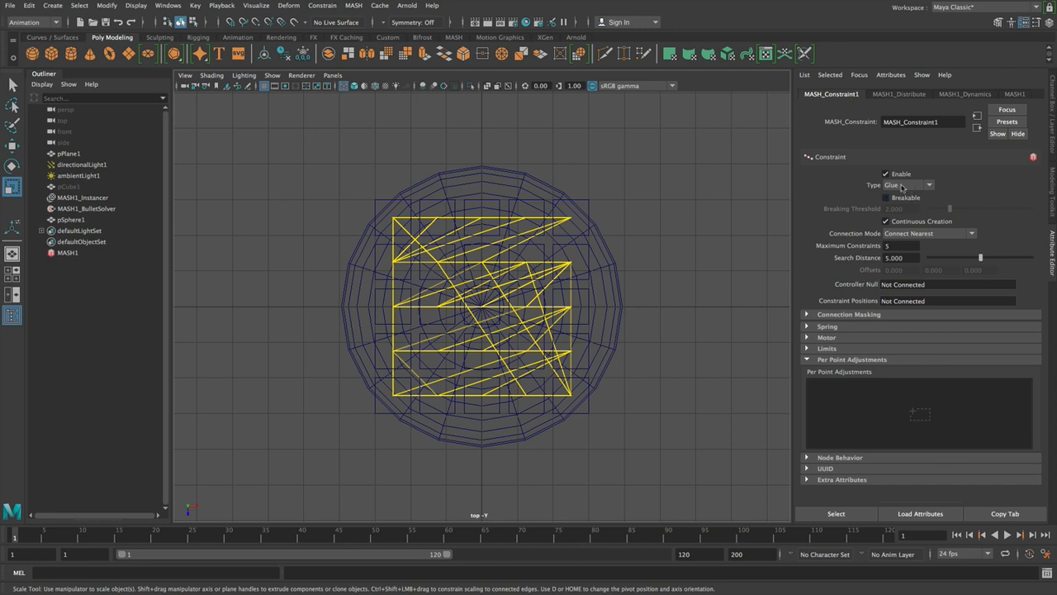
pyautogui.click(913, 258)
pyautogui.write('1.5')
pyautogui.press('Return')
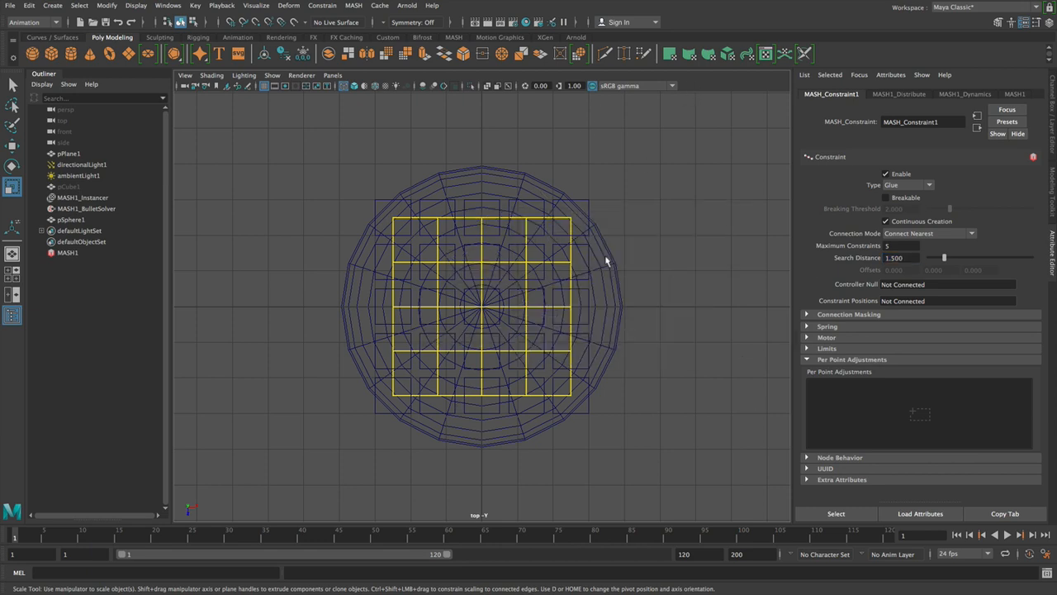
pyautogui.press('space')
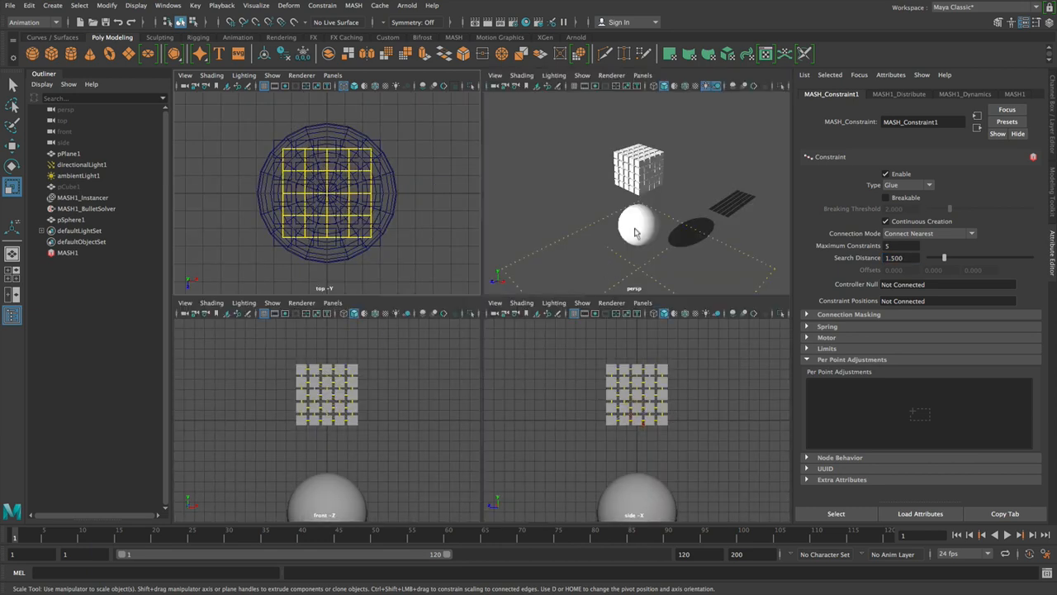
pyautogui.click(900, 185)
pyautogui.click(906, 194)
# Show the perspective view in wireframe and set the constraint's Maximum Constraints to 6.
pyautogui.keyDown('alt'); pyautogui.moveTo(591, 181); pyautogui.dragTo(697, 203, button='right'); pyautogui.keyUp('alt')
pyautogui.keyDown('alt'); pyautogui.moveTo(679, 197); pyautogui.dragTo(663, 226, button='middle'); pyautogui.keyUp('alt')
pyautogui.keyDown('alt'); pyautogui.moveTo(663, 226); pyautogui.dragTo(677, 240, button='right'); pyautogui.keyUp('alt')
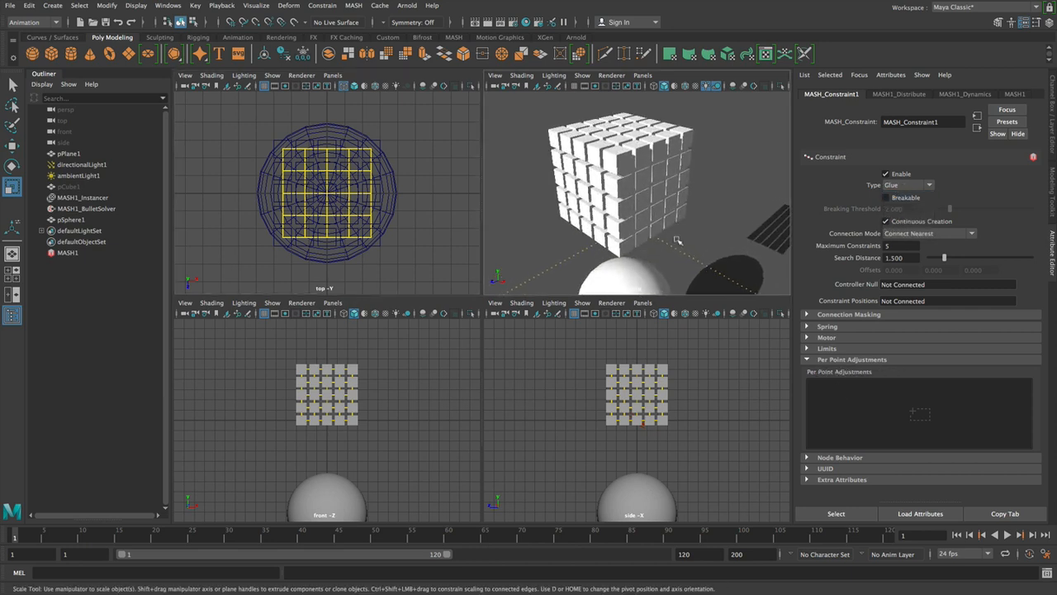
pyautogui.press('4')
pyautogui.keyDown('alt'); pyautogui.moveTo(658, 209); pyautogui.dragTo(730, 245); pyautogui.keyUp('alt')
pyautogui.click(912, 246)
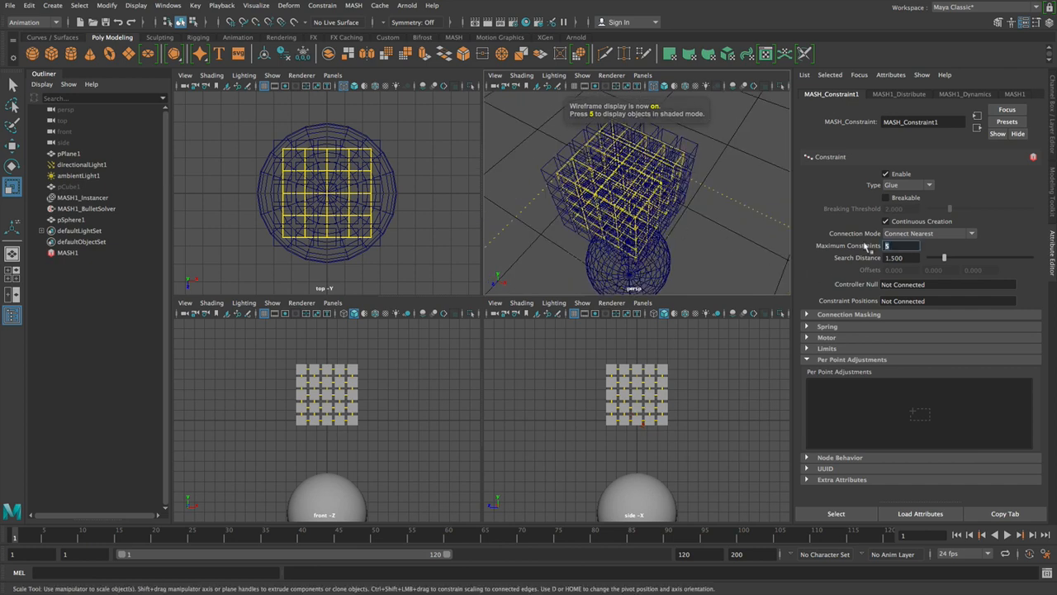
pyautogui.write('6')
pyautogui.press('Return')
pyautogui.moveTo(675, 228)
pyautogui.keyDown('alt'); pyautogui.mouseDown()
pyautogui.moveTo(651, 212)
pyautogui.moveTo(698, 248)
pyautogui.moveTo(767, 176)
pyautogui.moveTo(706, 179)
pyautogui.moveTo(657, 198)
pyautogui.moveTo(696, 233)
pyautogui.moveTo(678, 236)
pyautogui.mouseUp(); pyautogui.keyUp('alt')
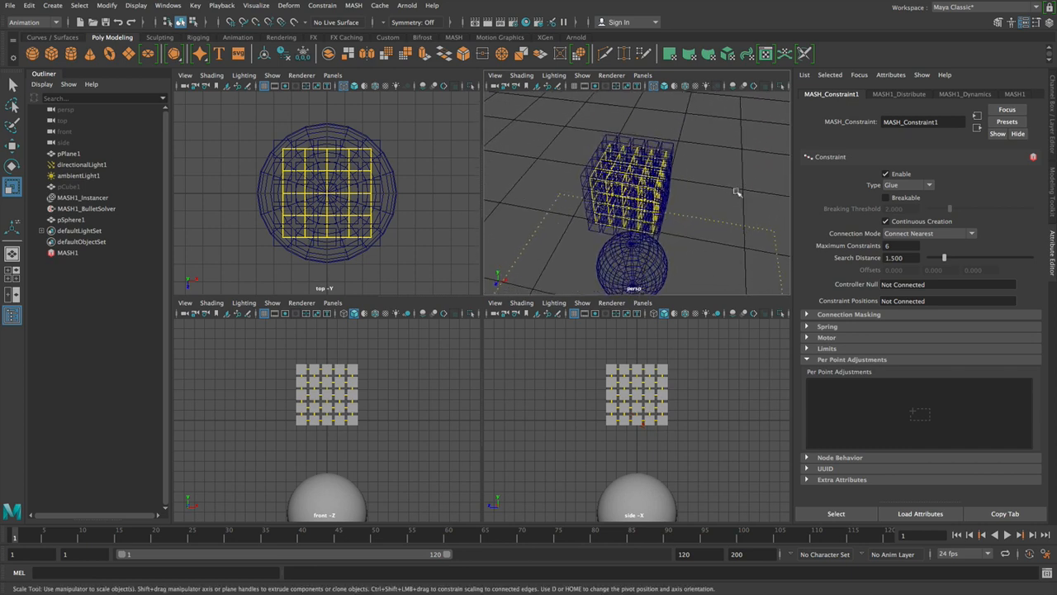
# Maximize the perspective view with textured shading and all lights, and play the glued cube simulation.
pyautogui.press('6')
pyautogui.press('space')
pyautogui.keyDown('alt'); pyautogui.moveTo(633, 365); pyautogui.dragTo(608, 308, button='right'); pyautogui.keyUp('alt')
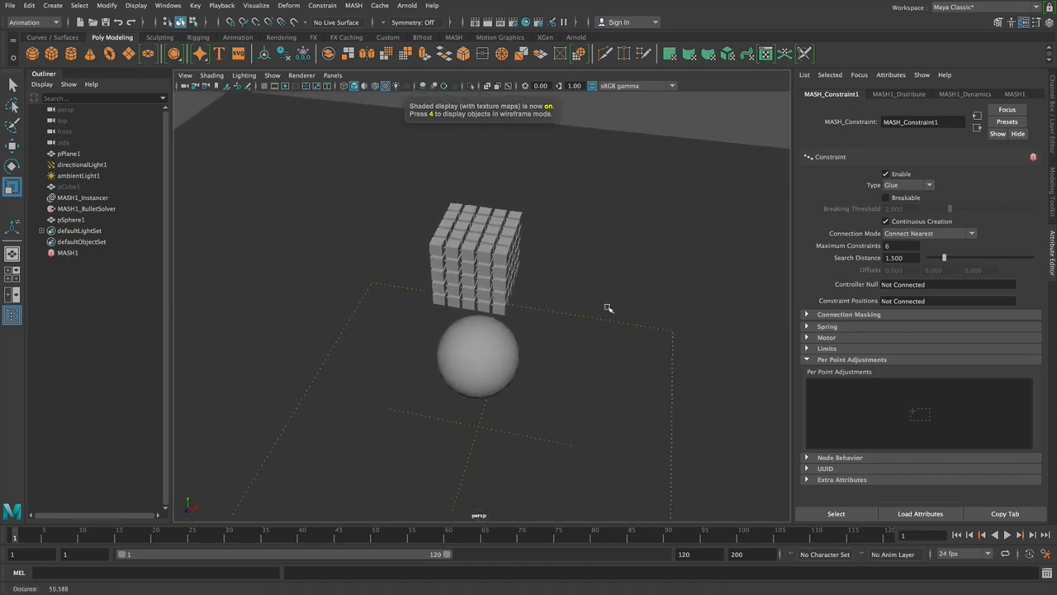
pyautogui.press('7')
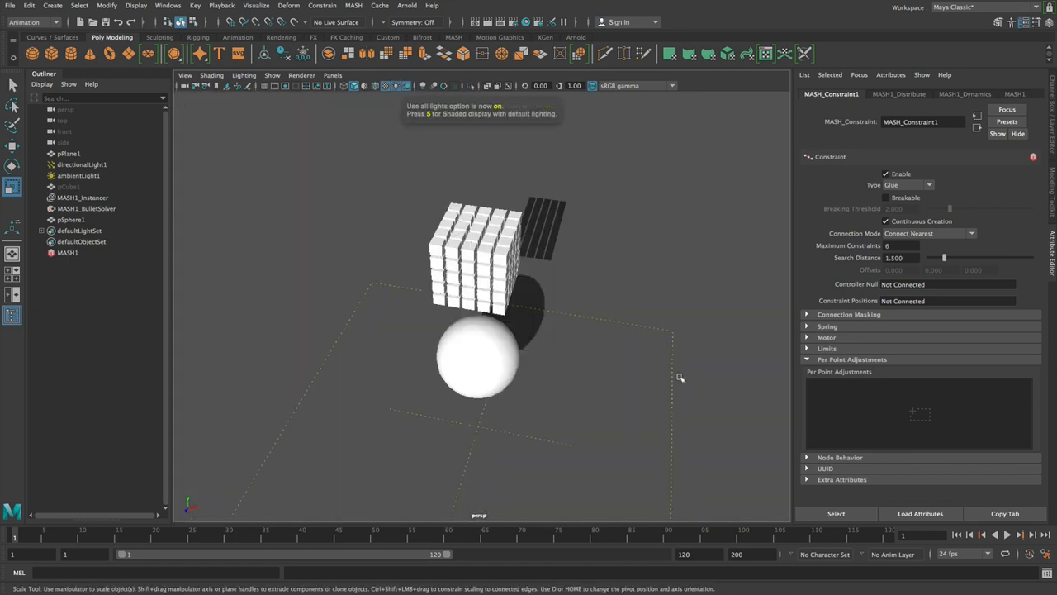
pyautogui.click(1006, 535)
pyautogui.keyDown('alt'); pyautogui.moveTo(604, 396); pyautogui.dragTo(539, 354); pyautogui.keyUp('alt')
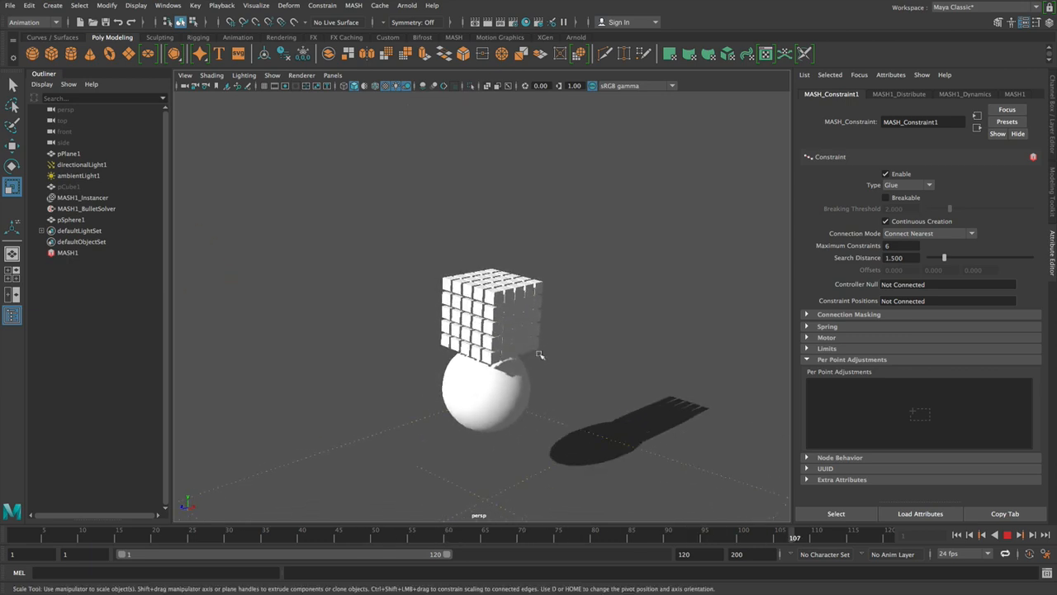
# Extend the playback range end to frame 250, watch the glued cube fall and return to the first frame.
pyautogui.doubleClick(693, 552)
pyautogui.write('250')
pyautogui.press('Return')
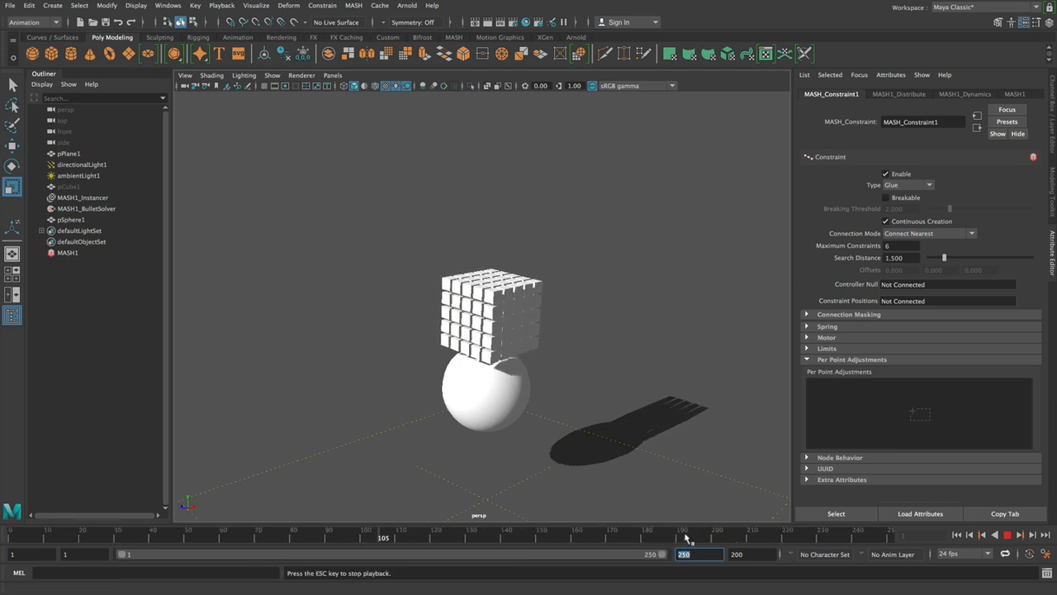
pyautogui.scroll(-3, 598, 449)
pyautogui.keyDown('alt'); pyautogui.moveTo(597, 449); pyautogui.dragTo(597, 365, button='middle'); pyautogui.keyUp('alt')
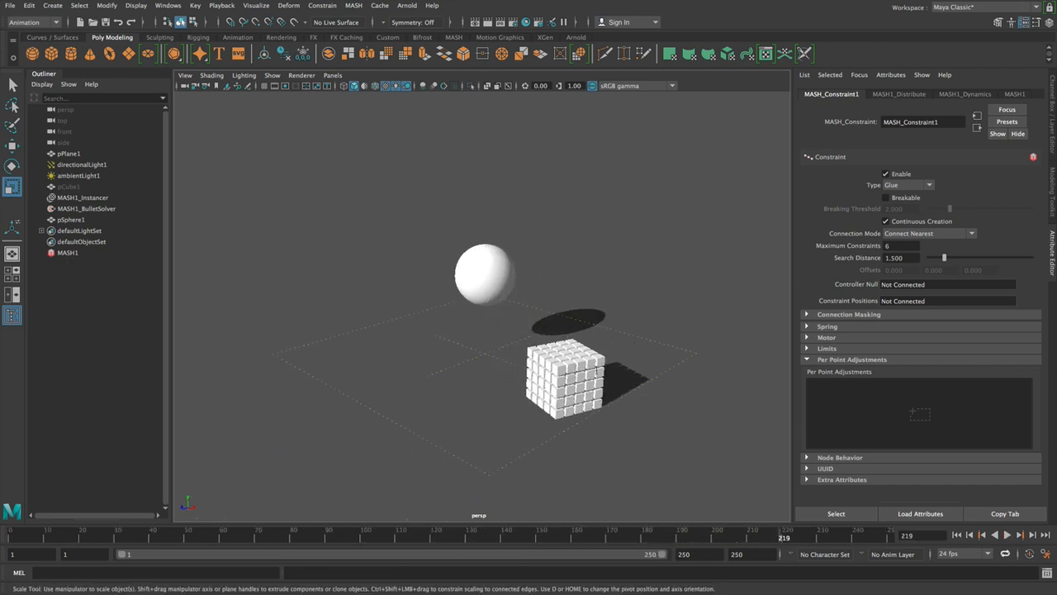
pyautogui.click(957, 534)
# Make the Glue constraint breakable, play the simulation against the sphere and rewind to the start.
pyautogui.scroll(3, 550, 337)
pyautogui.keyDown('alt'); pyautogui.moveTo(550, 337); pyautogui.dragTo(570, 355); pyautogui.keyUp('alt')
pyautogui.click(902, 199)
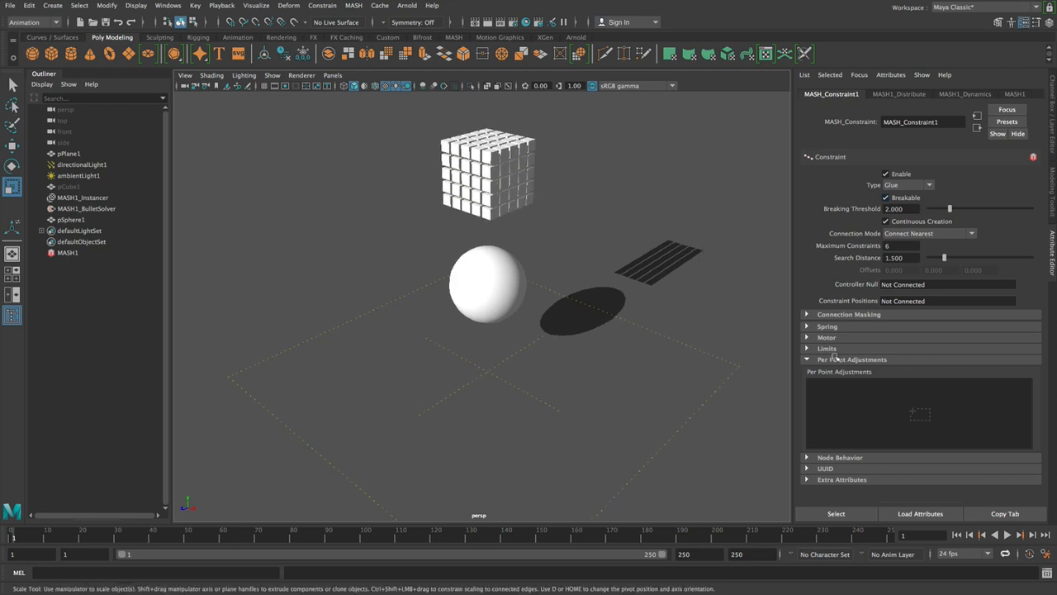
pyautogui.click(1008, 535)
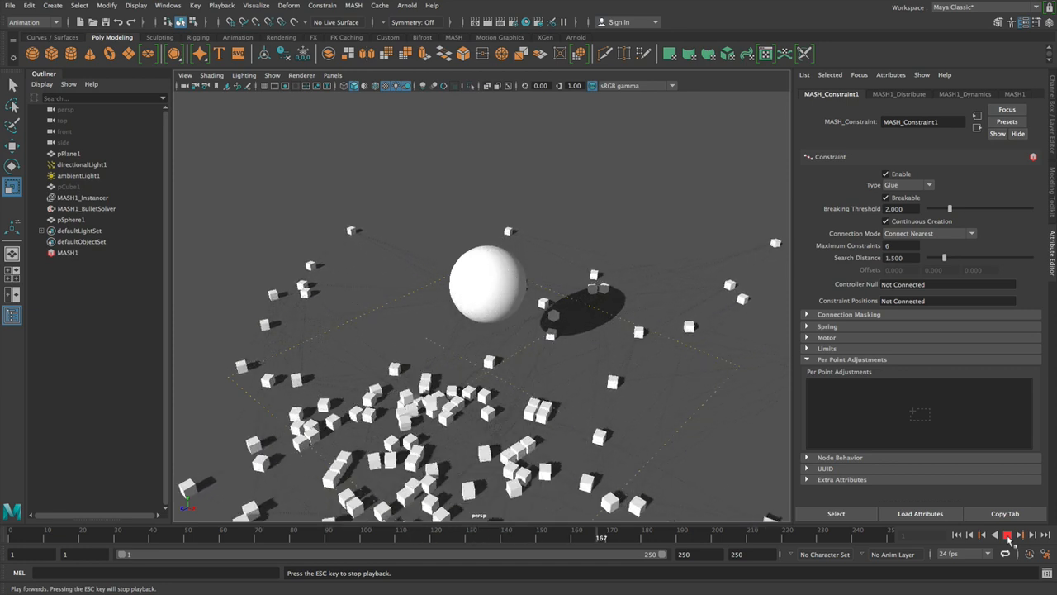
pyautogui.click(1008, 535)
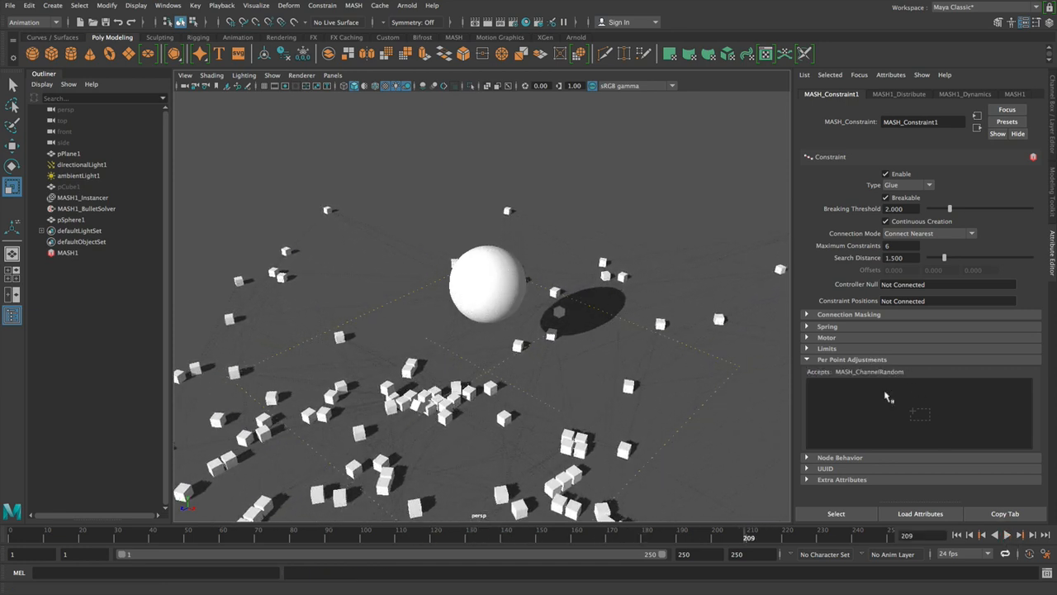
pyautogui.click(955, 534)
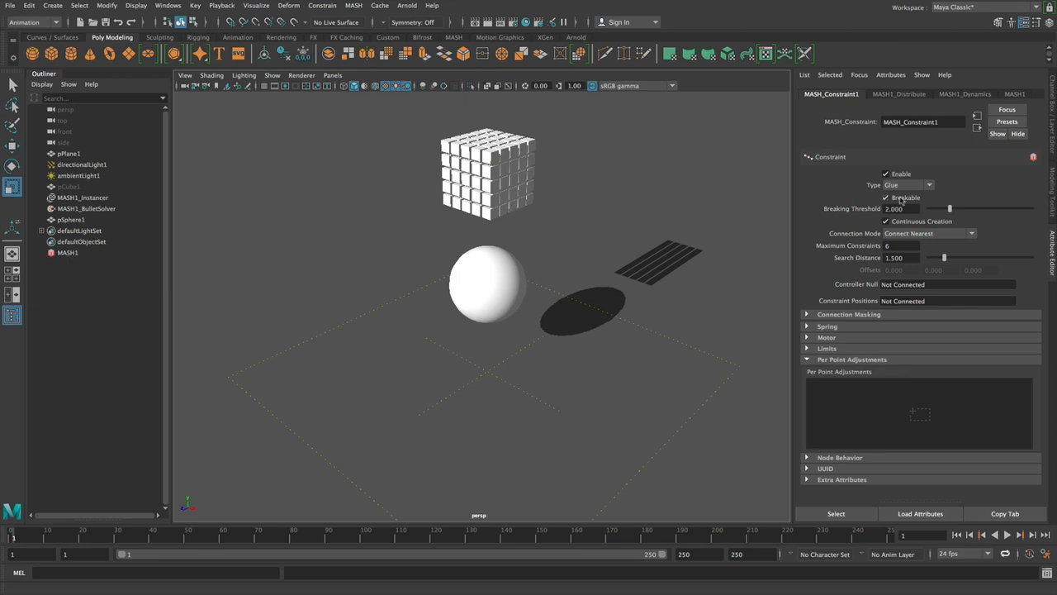
# Examine the cube grid and sphere from above and return to the four-view layout.
pyautogui.keyDown('alt'); pyautogui.moveTo(465, 254); pyautogui.dragTo(515, 272, button='right'); pyautogui.keyUp('alt')
pyautogui.keyDown('alt'); pyautogui.moveTo(515, 272); pyautogui.dragTo(533, 289); pyautogui.keyUp('alt')
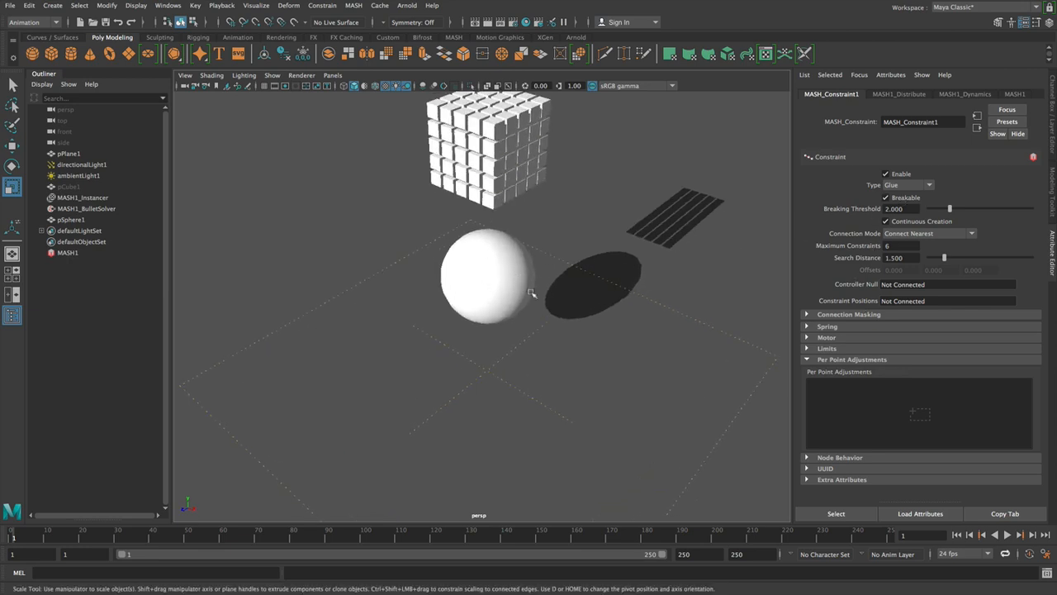
pyautogui.keyDown('alt'); pyautogui.moveTo(534, 289); pyautogui.dragTo(533, 300, button='middle'); pyautogui.keyUp('alt')
pyautogui.keyDown('alt'); pyautogui.moveTo(532, 300); pyautogui.dragTo(539, 303); pyautogui.keyUp('alt')
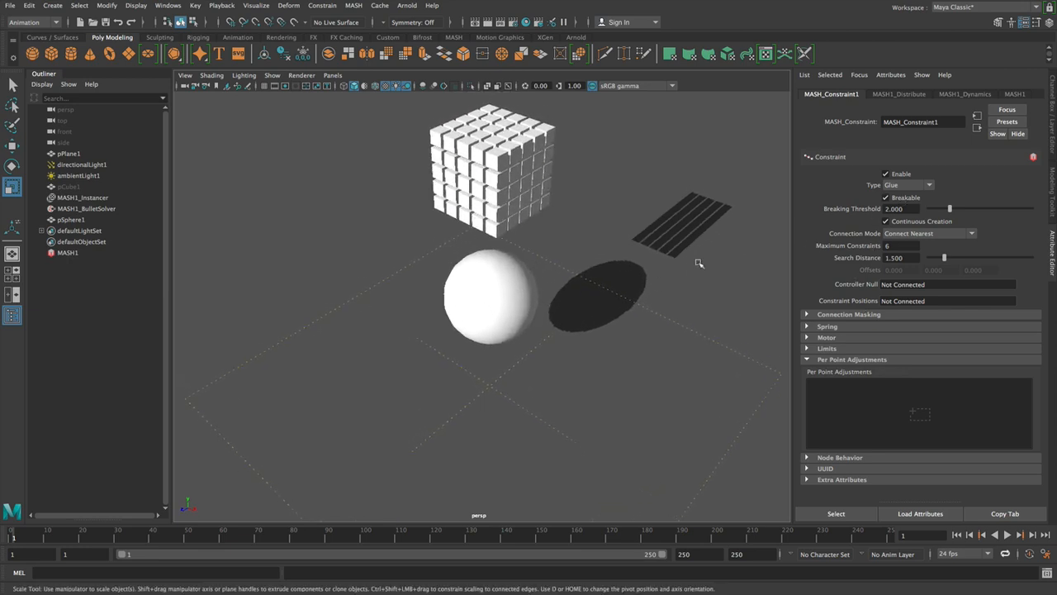
pyautogui.keyDown('alt'); pyautogui.moveTo(642, 232); pyautogui.dragTo(655, 268); pyautogui.keyUp('alt')
pyautogui.press('space')
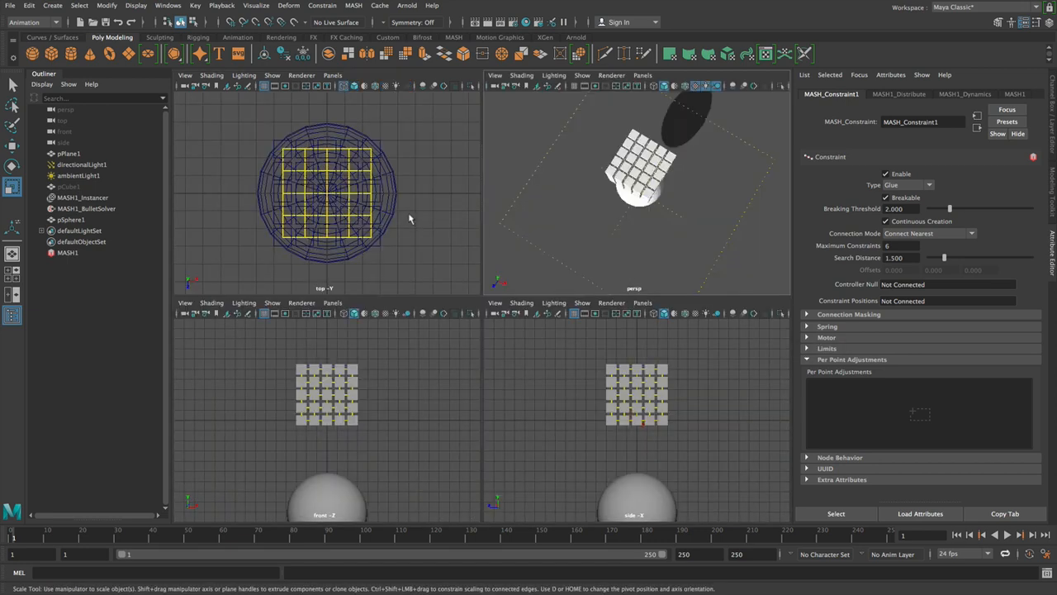
# Map a Ramp texture to the glue constraint's connection Mask Map and set the ramp type to U Ramp.
pyautogui.press('space')
pyautogui.keyDown('alt'); pyautogui.moveTo(545, 234); pyautogui.dragTo(582, 272, button='right'); pyautogui.keyUp('alt')
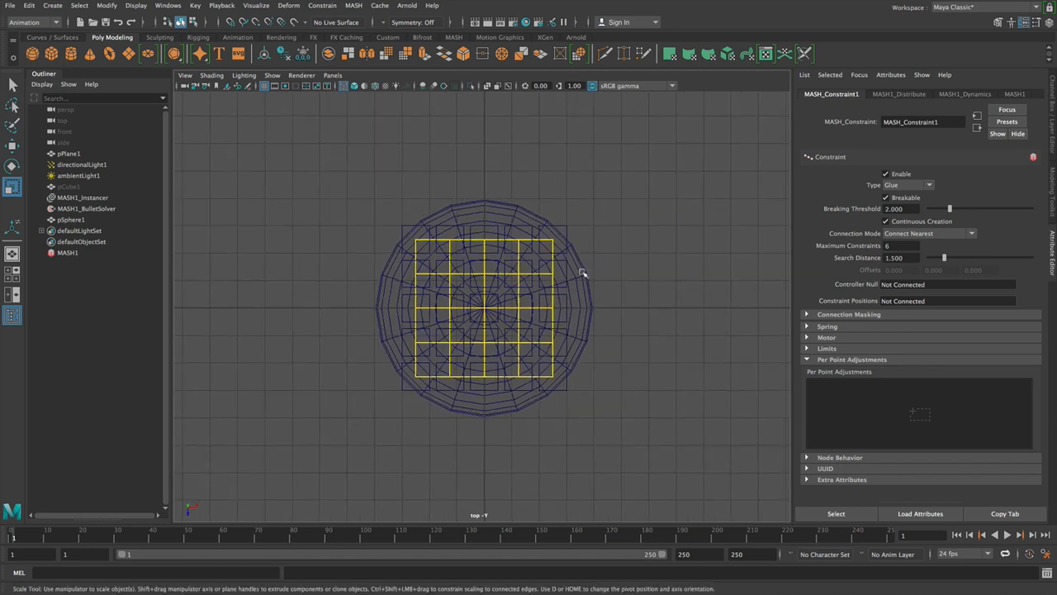
pyautogui.click(826, 315)
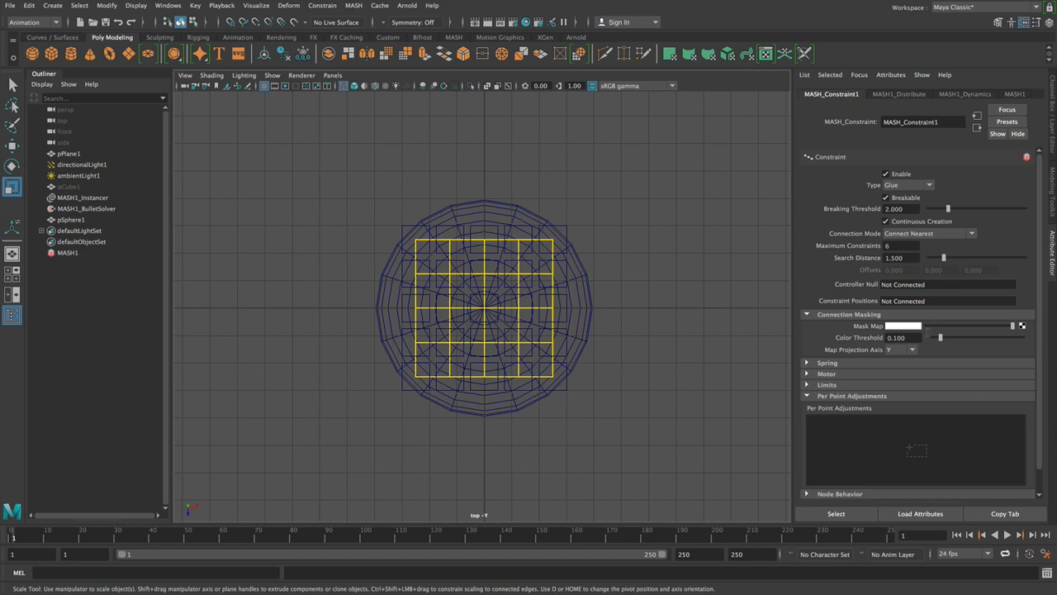
pyautogui.click(1023, 326)
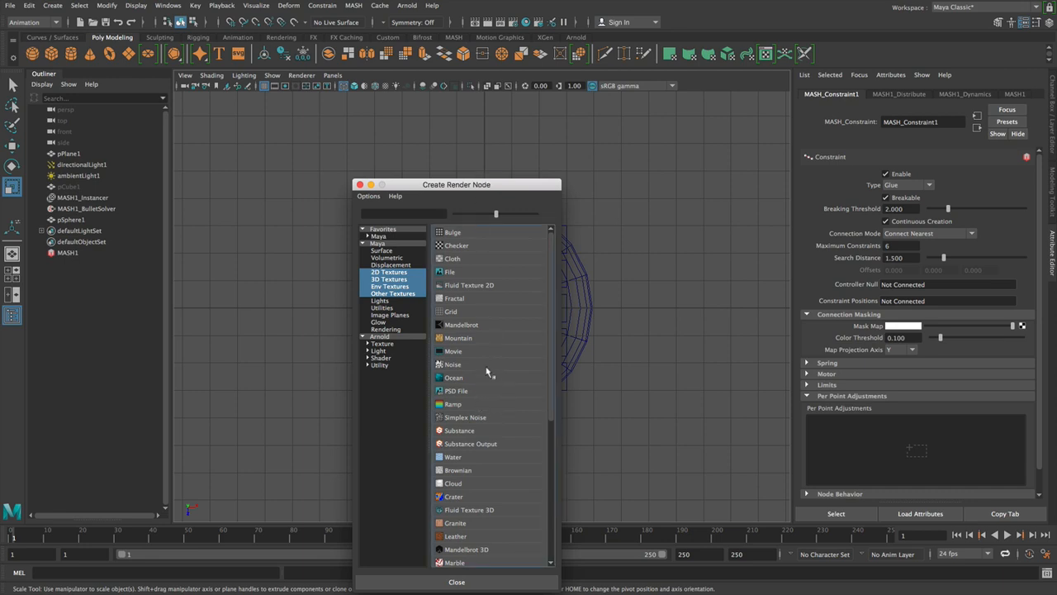
pyautogui.click(474, 403)
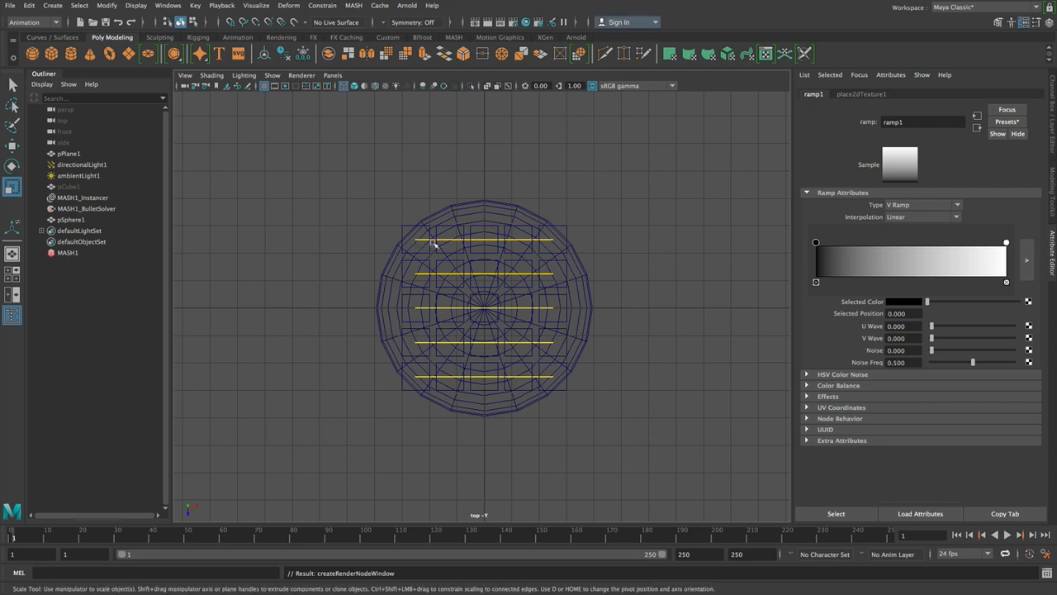
pyautogui.click(942, 205)
pyautogui.click(937, 223)
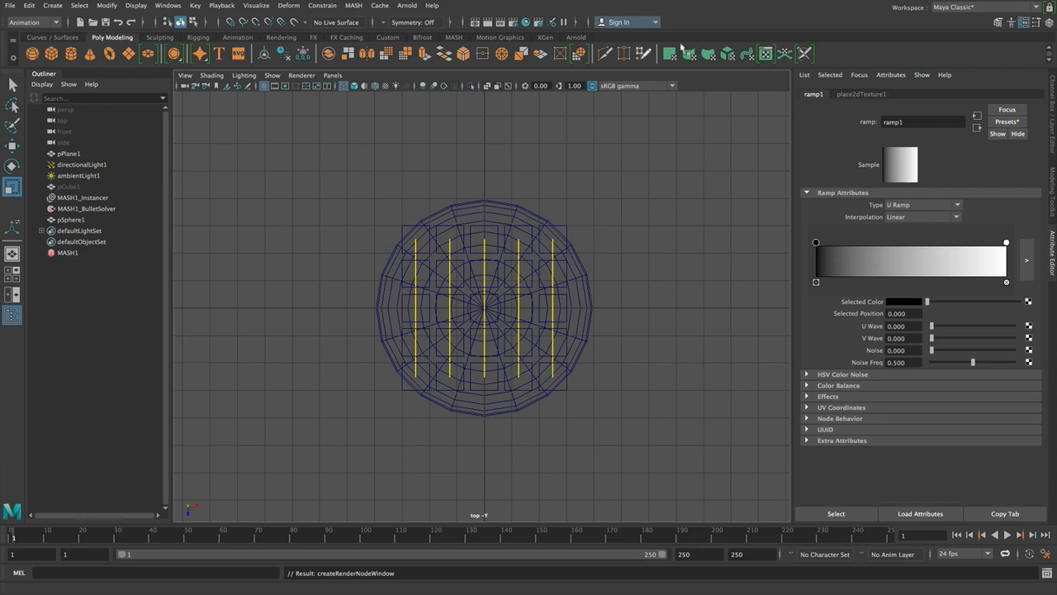
# Play the U Ramp masked simulation in the four-view layout with the perspective framed on the grid and sphere, and return to the first frame.
pyautogui.press('space')
pyautogui.keyDown('alt'); pyautogui.moveTo(649, 250); pyautogui.dragTo(690, 215); pyautogui.keyUp('alt')
pyautogui.keyDown('alt'); pyautogui.moveTo(690, 215); pyautogui.dragTo(703, 220, button='right'); pyautogui.keyUp('alt')
pyautogui.keyDown('alt'); pyautogui.moveTo(703, 219); pyautogui.dragTo(695, 252, button='middle'); pyautogui.keyUp('alt')
pyautogui.keyDown('alt'); pyautogui.moveTo(695, 253); pyautogui.dragTo(715, 247); pyautogui.keyUp('alt')
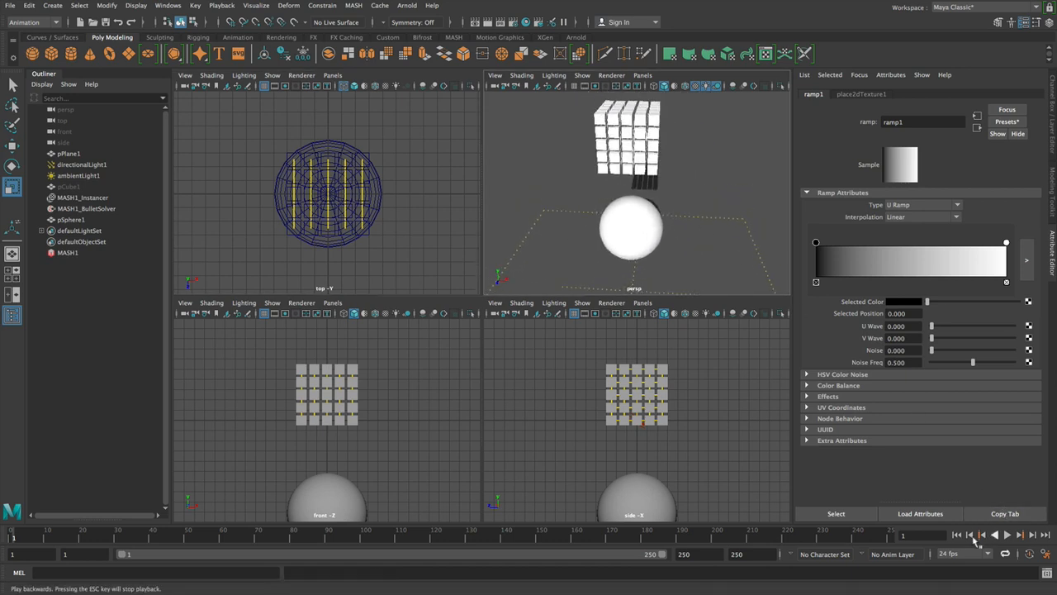
pyautogui.click(1008, 536)
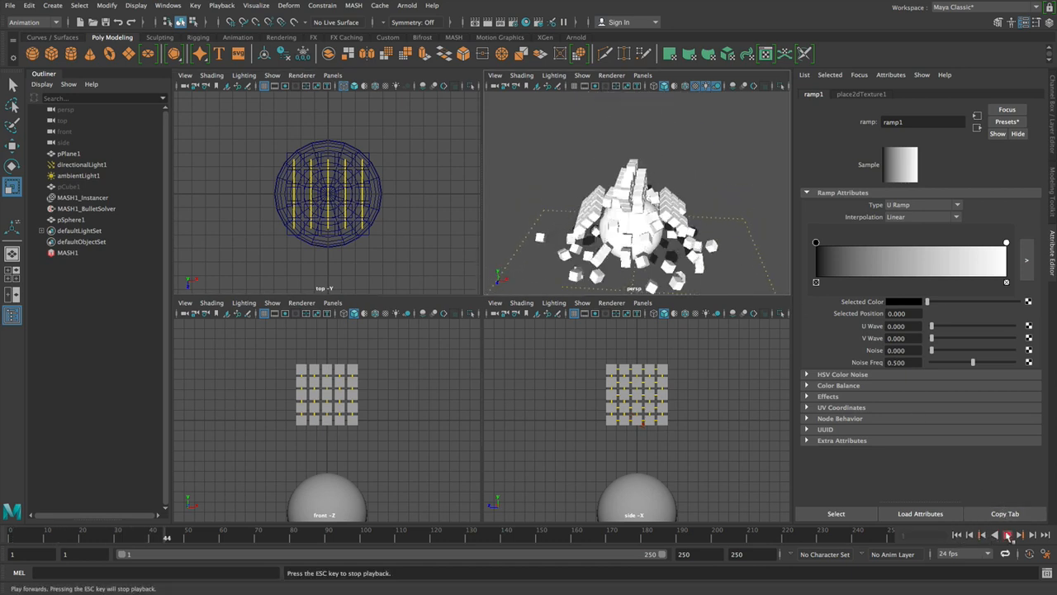
pyautogui.click(1006, 535)
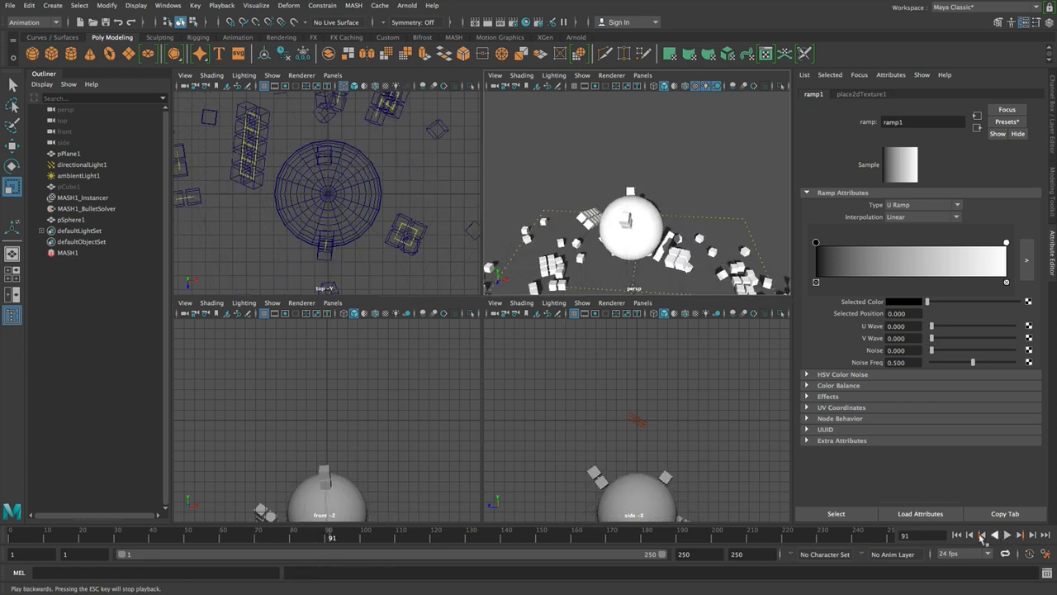
pyautogui.click(956, 535)
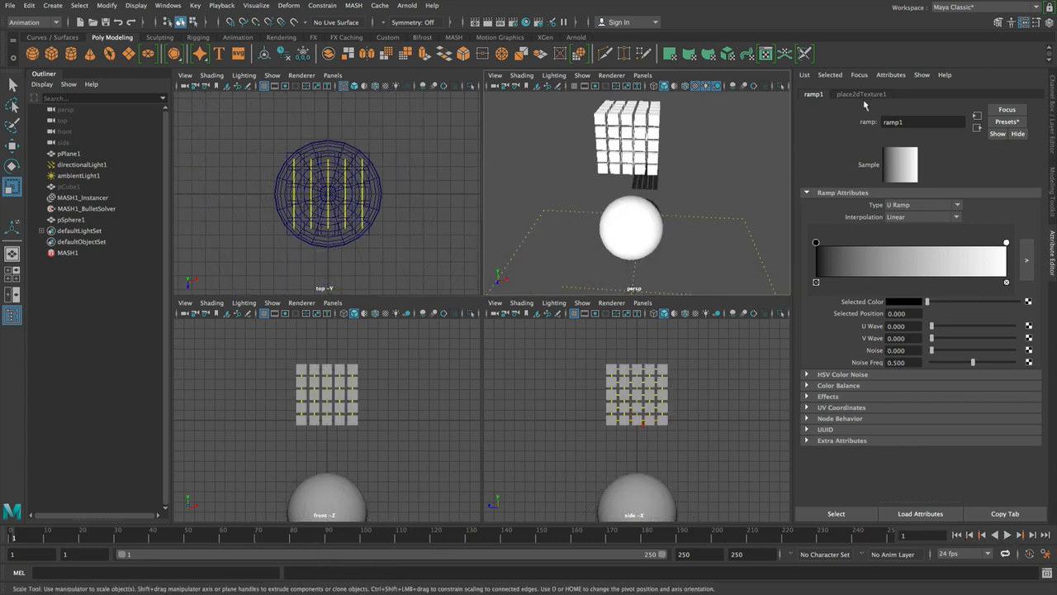
# Turn off Breakable on the glue constraint, play the simulation and rewind to the start.
pyautogui.click(976, 128)
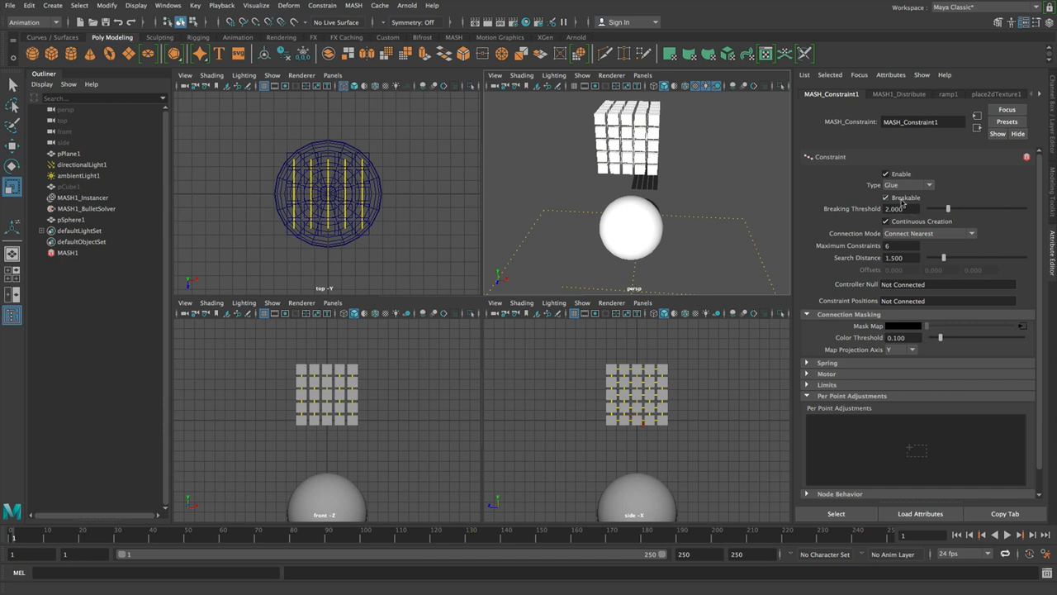
pyautogui.click(1008, 535)
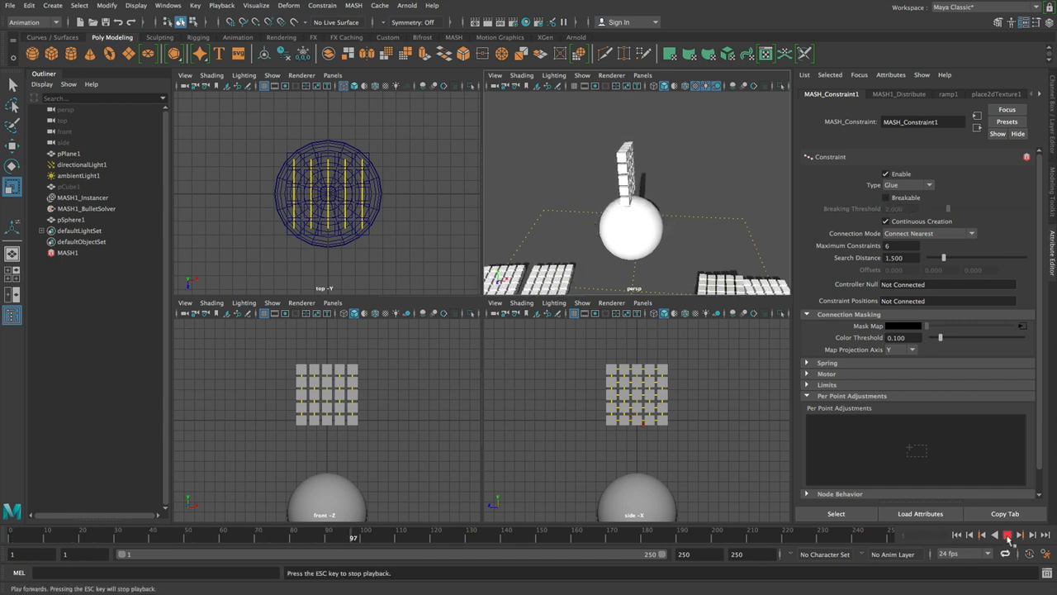
pyautogui.click(1007, 535)
pyautogui.click(956, 535)
# Try the Diagonal Ramp and Radial Ramp types on the constraint's mask ramp.
pyautogui.click(1022, 326)
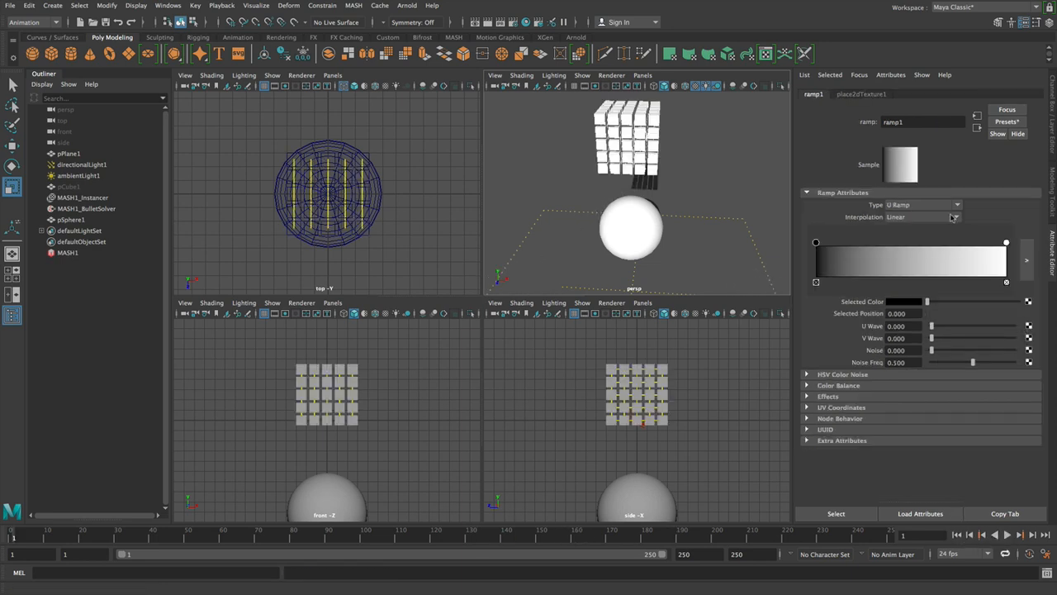
pyautogui.click(921, 205)
pyautogui.click(922, 239)
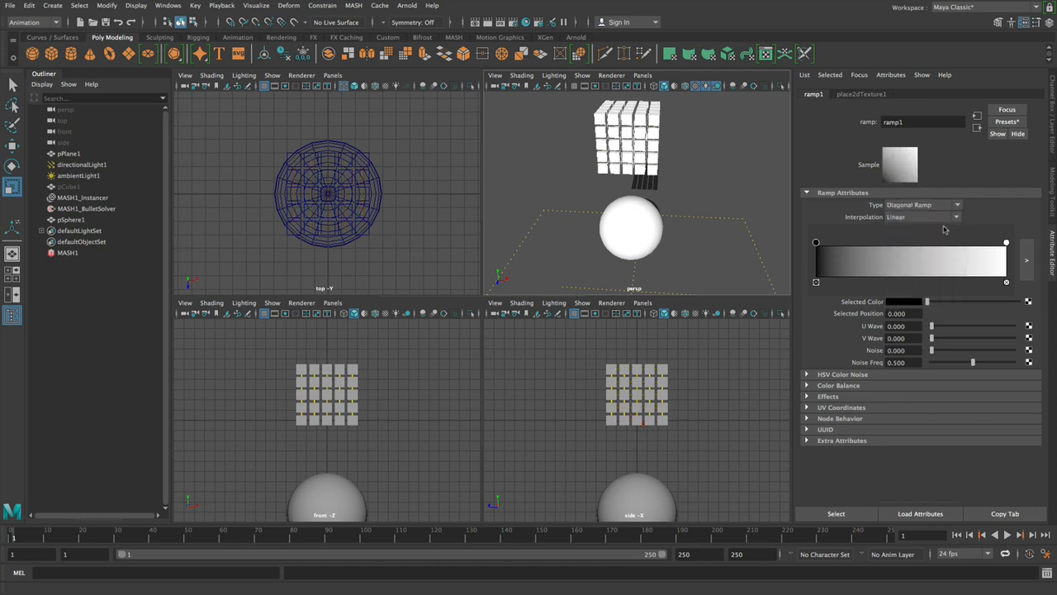
pyautogui.click(949, 206)
pyautogui.click(920, 248)
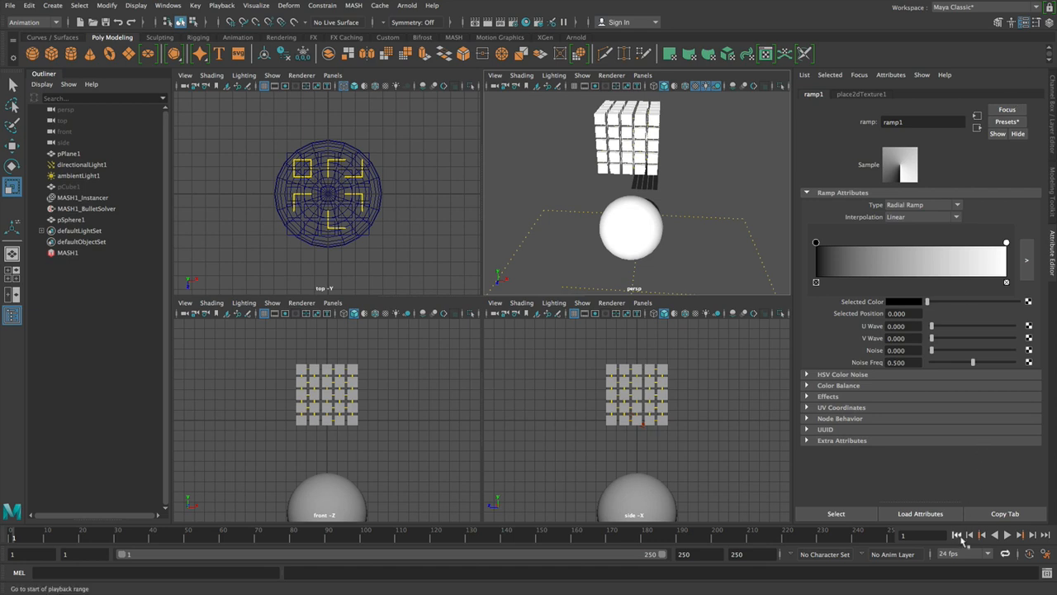
# Enlarge the MASH1 distribution to an 8x8x8 grid with distances of X 9.130, Y 9.293 and Z 9.130.
pyautogui.click(66, 253)
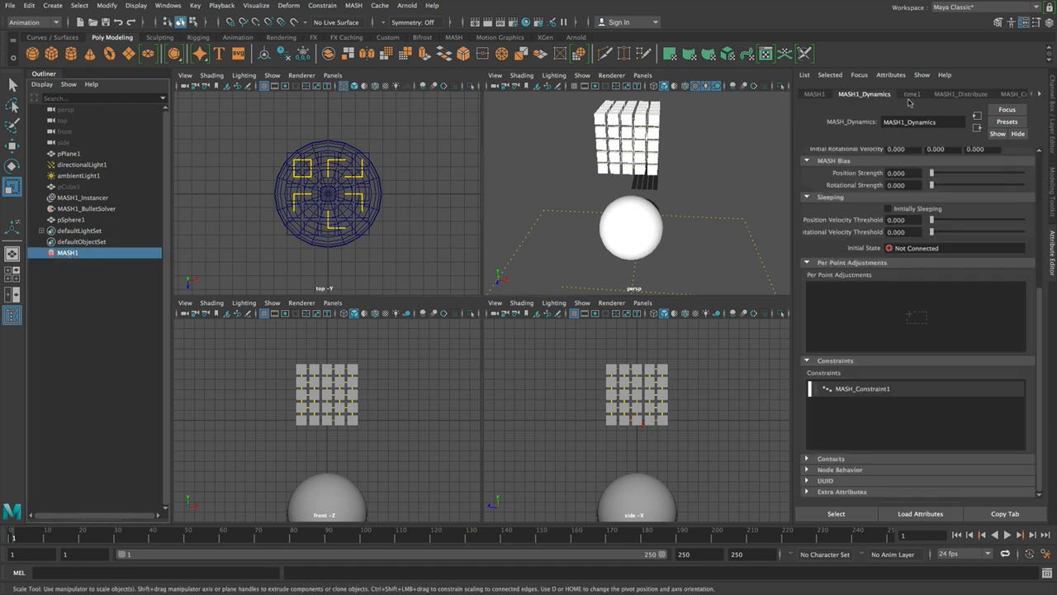
pyautogui.click(960, 94)
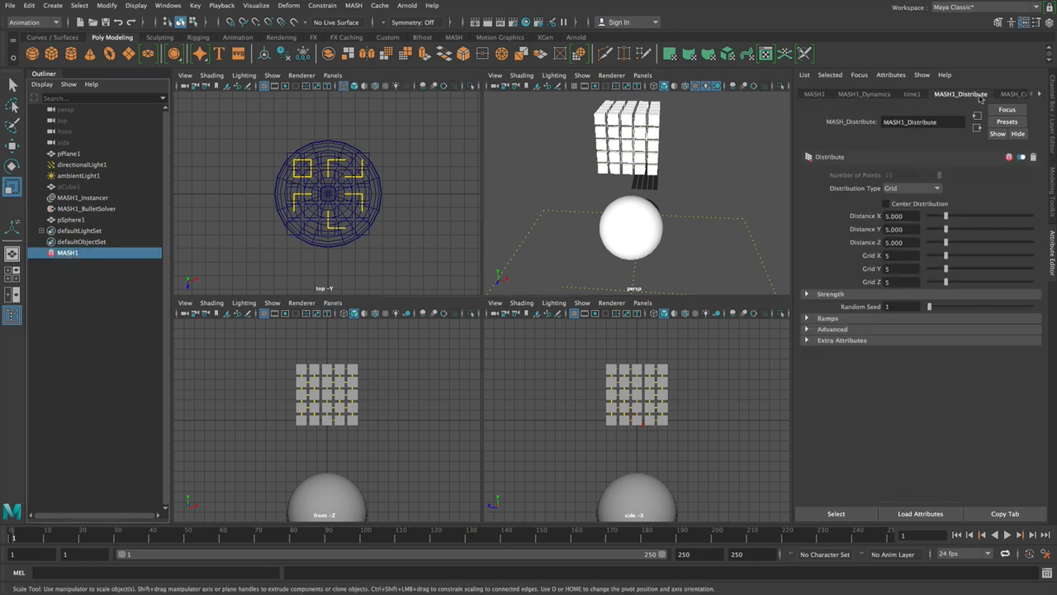
pyautogui.click(958, 259)
pyautogui.click(960, 283)
pyautogui.click(959, 269)
pyautogui.click(958, 217)
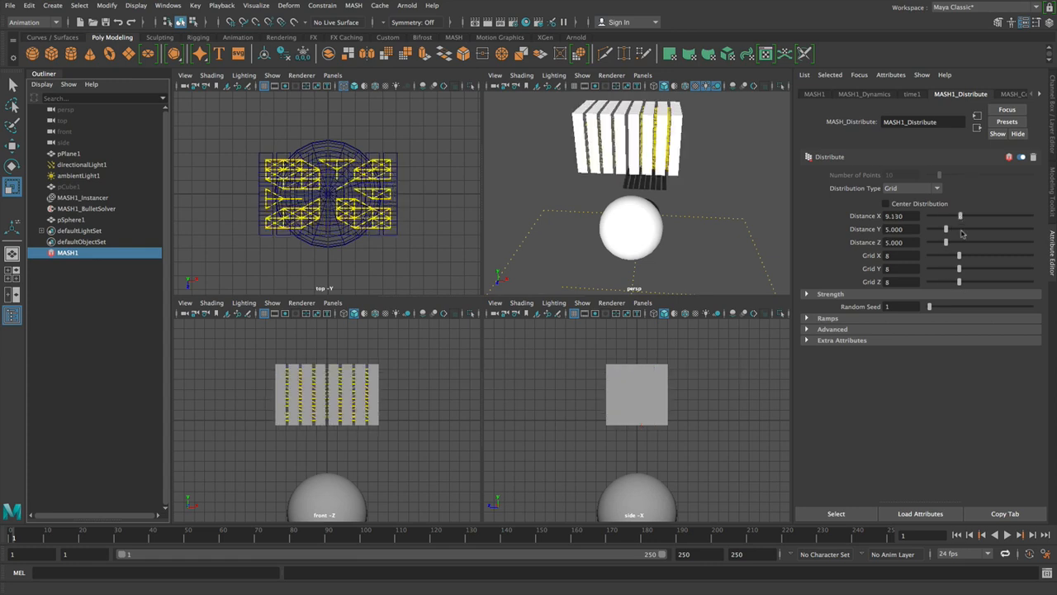
pyautogui.click(961, 242)
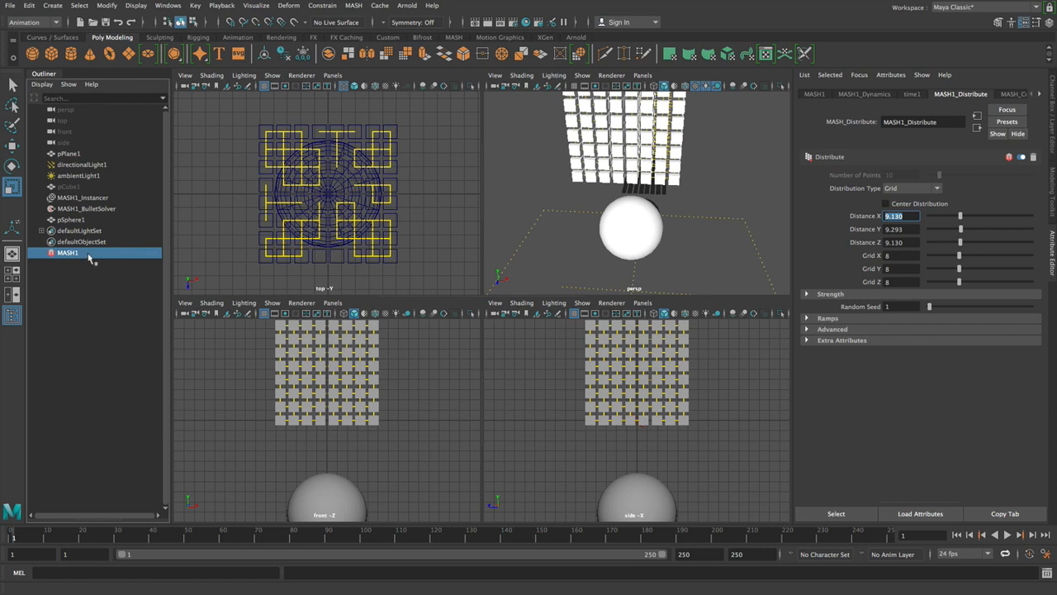
# Reopen the mask ramp from the network's constraint, try Circular Ramp and set its type to Box Ramp.
pyautogui.click(882, 94)
pyautogui.scroll(6, 979, 215)
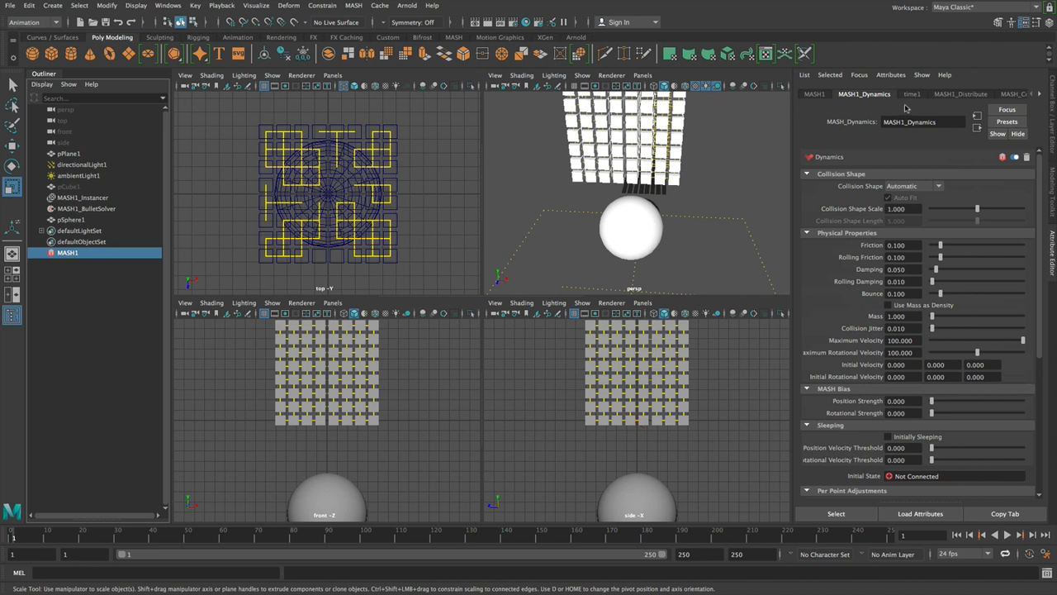
pyautogui.scroll(-6, 950, 312)
pyautogui.doubleClick(868, 421)
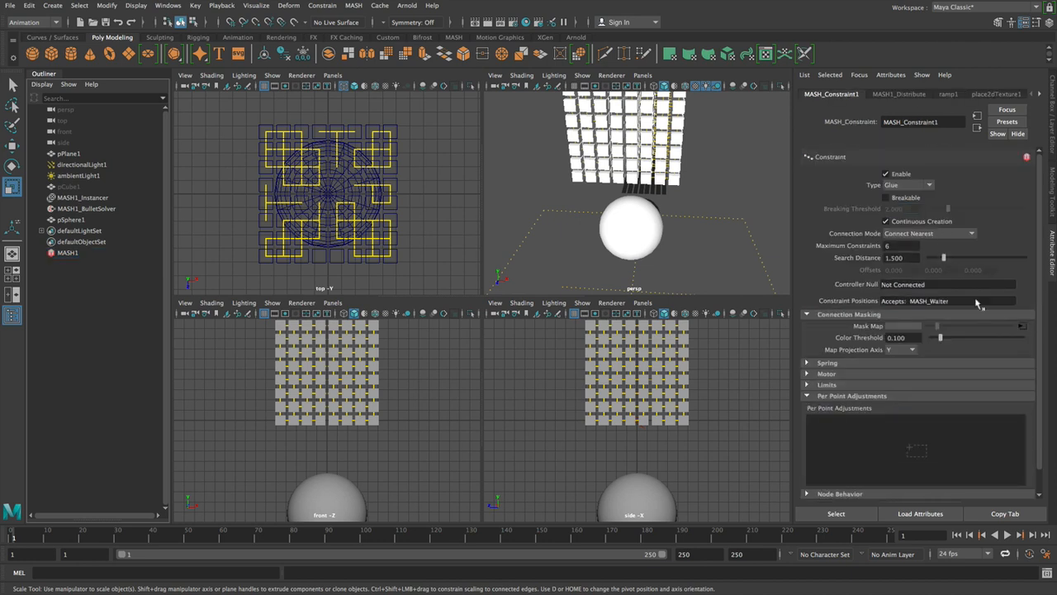
pyautogui.click(1023, 328)
pyautogui.click(922, 207)
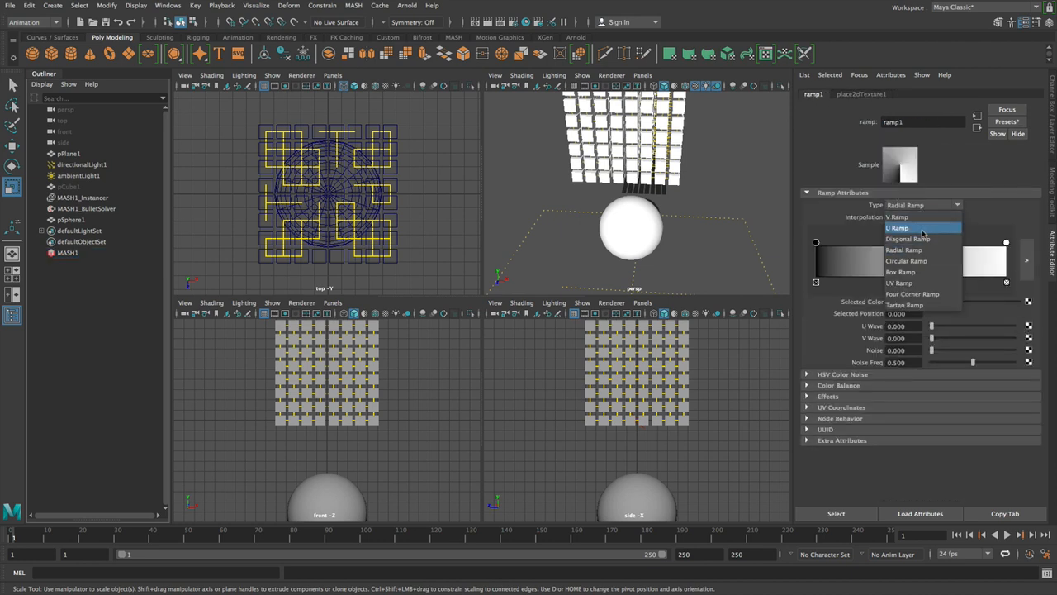
pyautogui.click(922, 263)
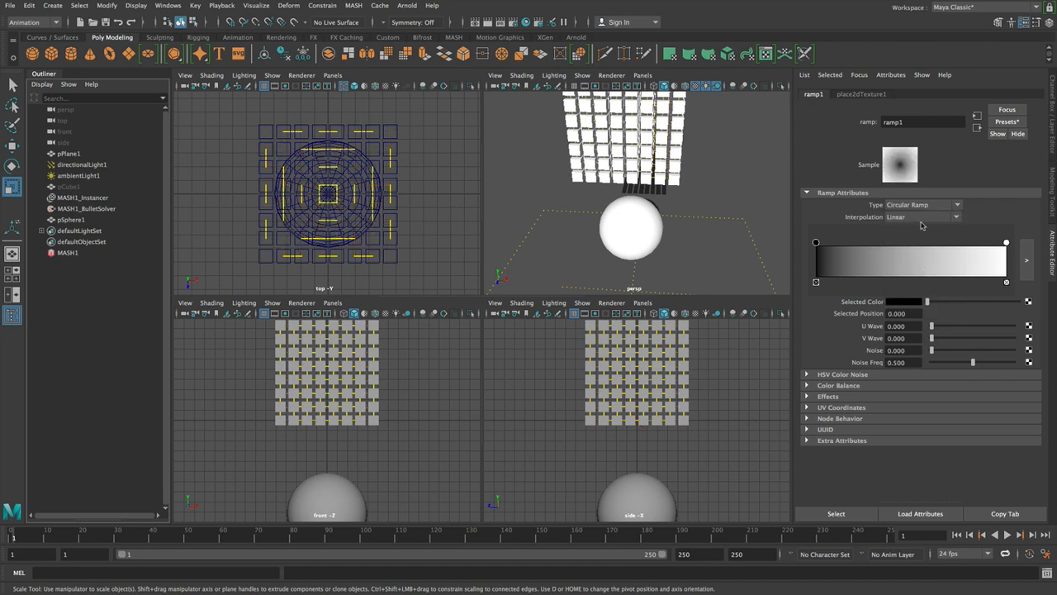
pyautogui.click(928, 206)
pyautogui.click(926, 275)
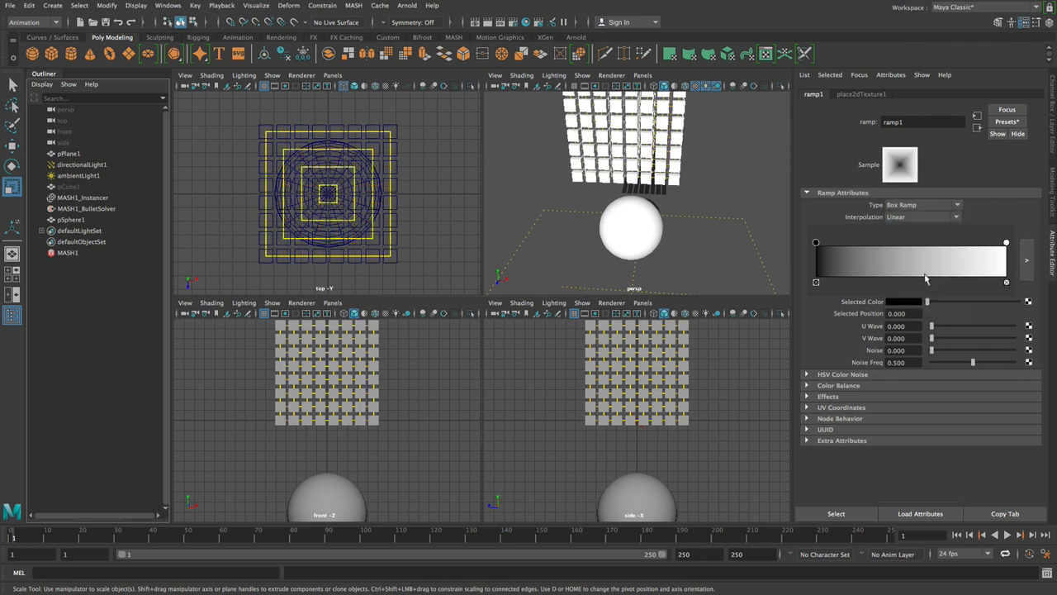
# Scale the sphere collider up uniformly to about the width of the cube grid, play the simulation and rewind.
pyautogui.click(637, 231)
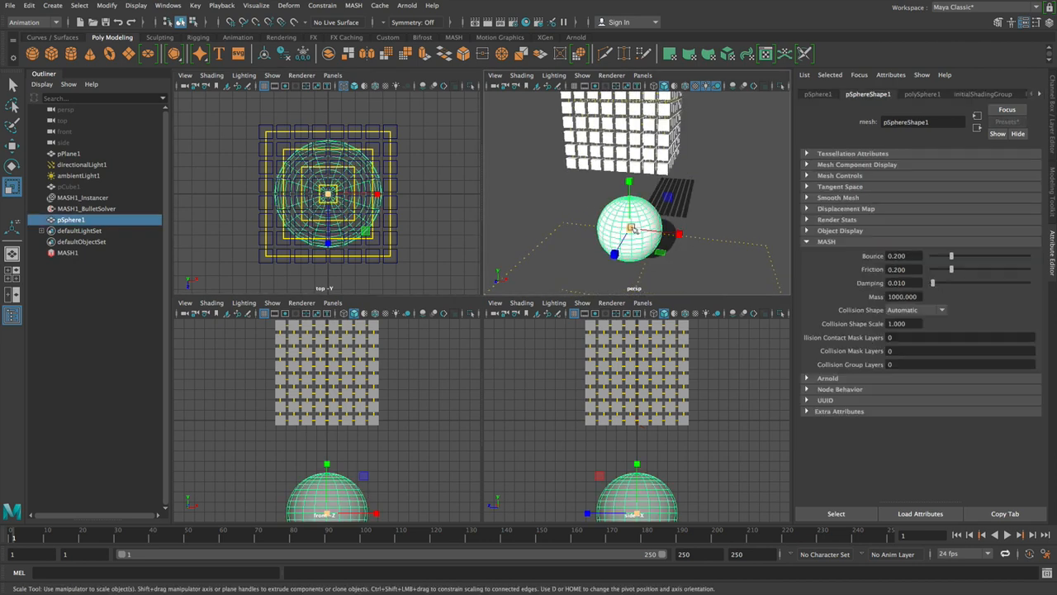
pyautogui.moveTo(631, 231); pyautogui.dragTo(642, 233)
pyautogui.click(1007, 536)
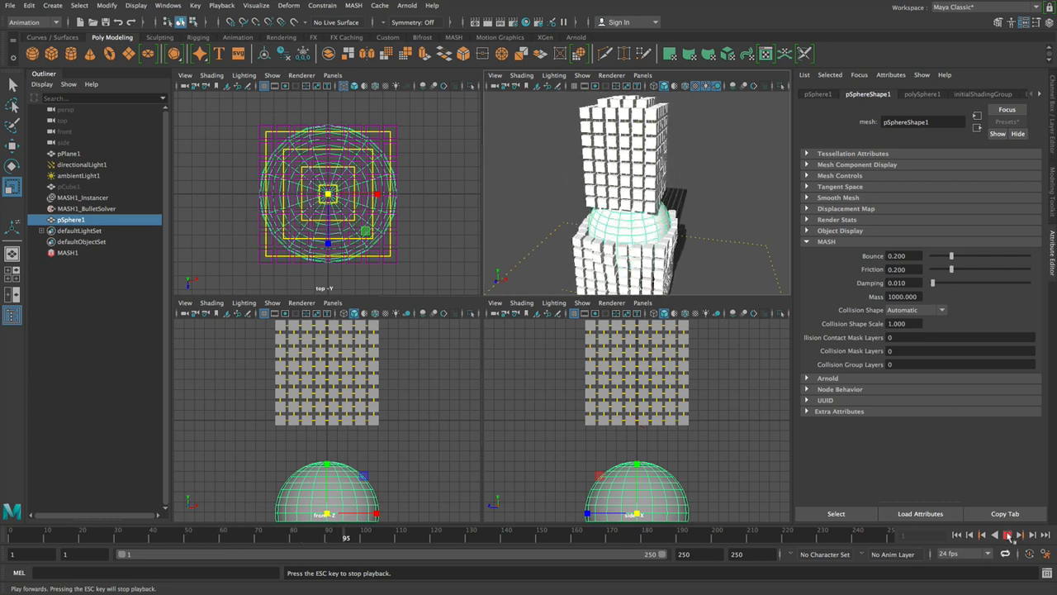
pyautogui.click(1008, 536)
pyautogui.click(957, 534)
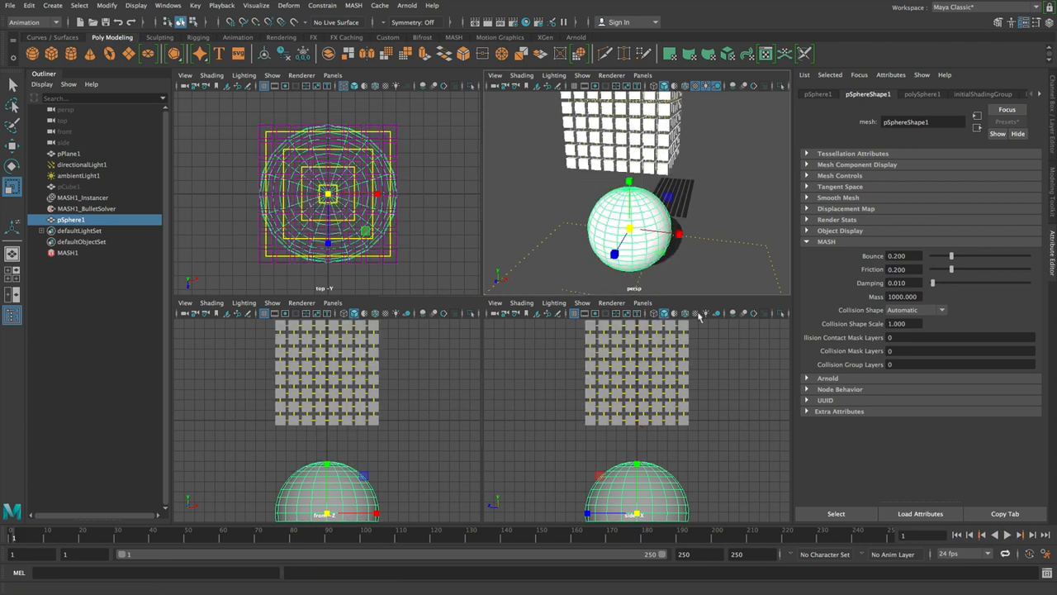
# Scale the sphere down uniformly to about 4.56, replay the simulation and rewind to the first frame.
pyautogui.moveTo(630, 233); pyautogui.dragTo(624, 234)
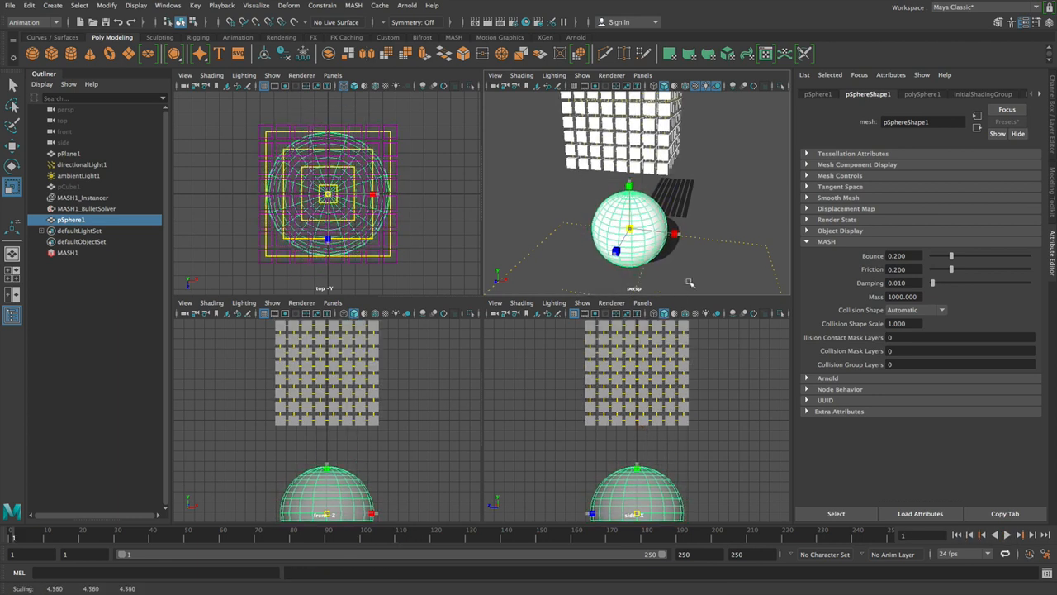
pyautogui.click(1007, 535)
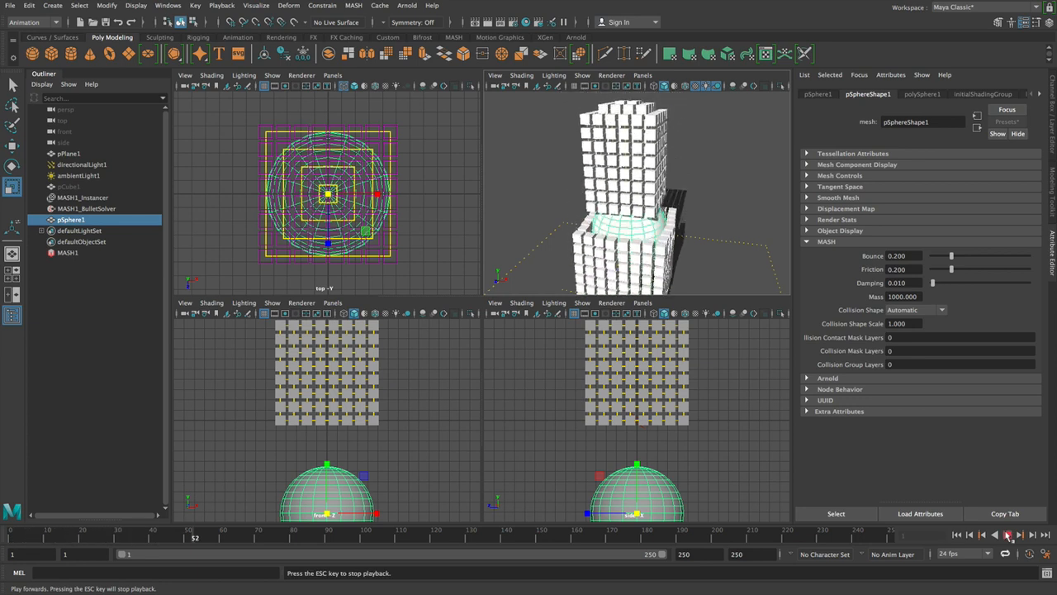
pyautogui.click(1007, 535)
pyautogui.click(958, 535)
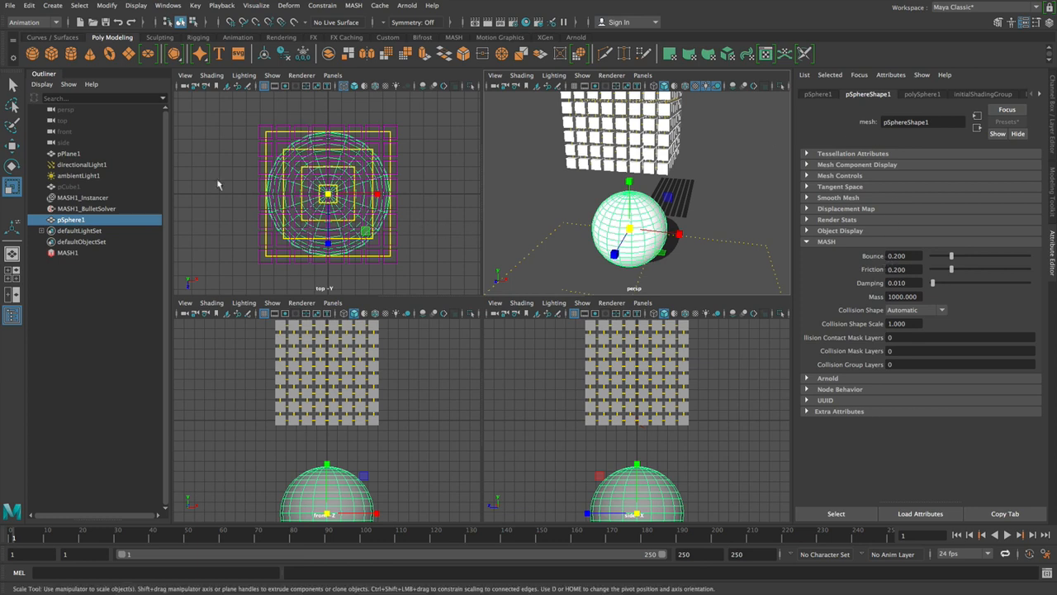
# Open the glue constraint of the MASH1 network and turn Breakable on.
pyautogui.click(82, 253)
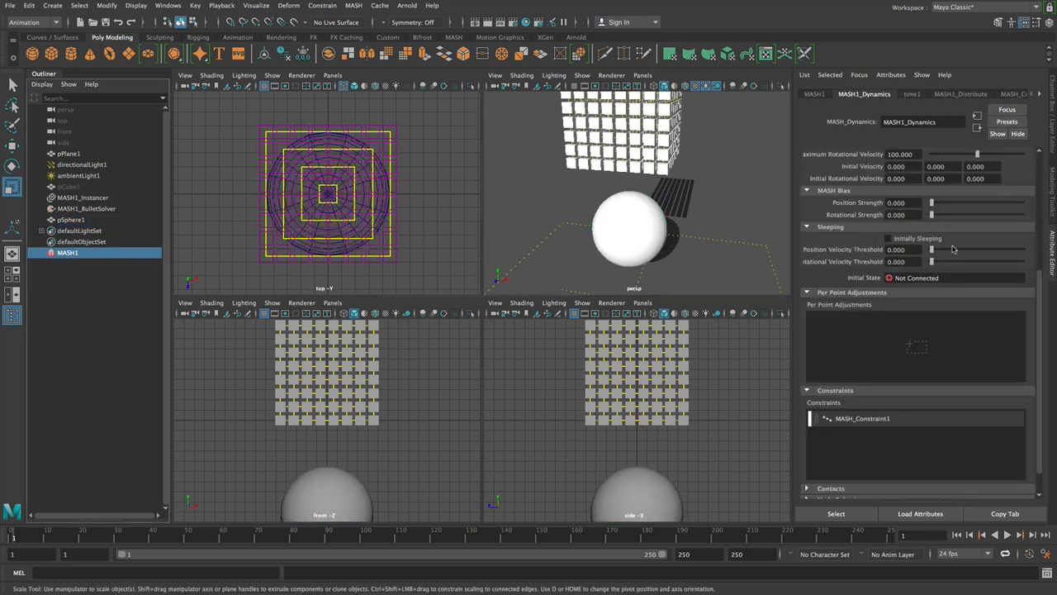
pyautogui.click(915, 420)
pyautogui.click(909, 199)
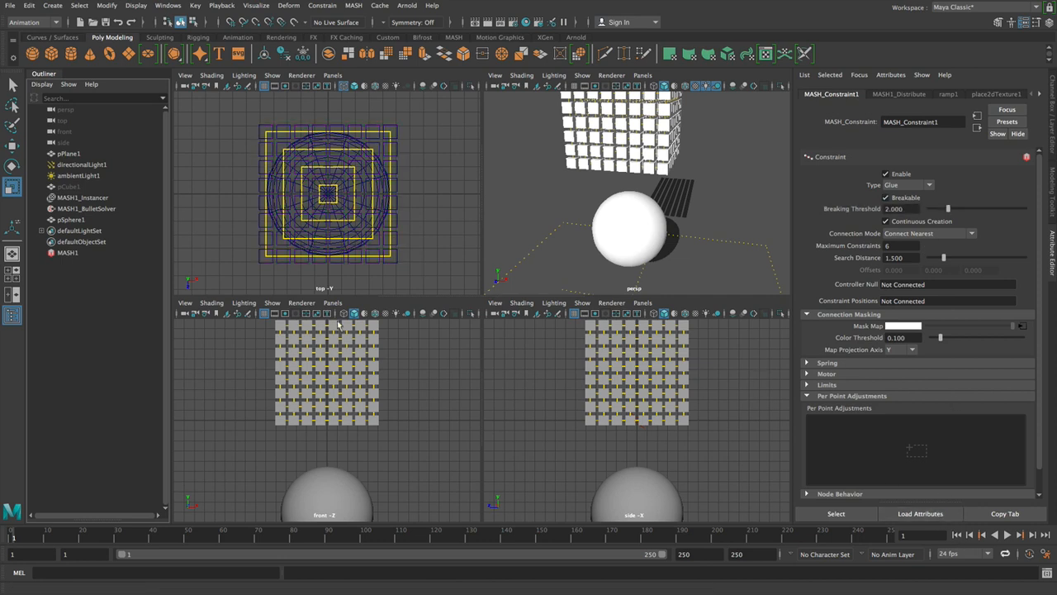
# Frame the grid and sphere in a maximized perspective view, play the breakable simulation and return to the first frame.
pyautogui.keyDown('alt'); pyautogui.moveTo(687, 154); pyautogui.dragTo(719, 234, button='middle'); pyautogui.keyUp('alt')
pyautogui.keyDown('alt'); pyautogui.moveTo(720, 234); pyautogui.dragTo(689, 229, button='right'); pyautogui.keyUp('alt')
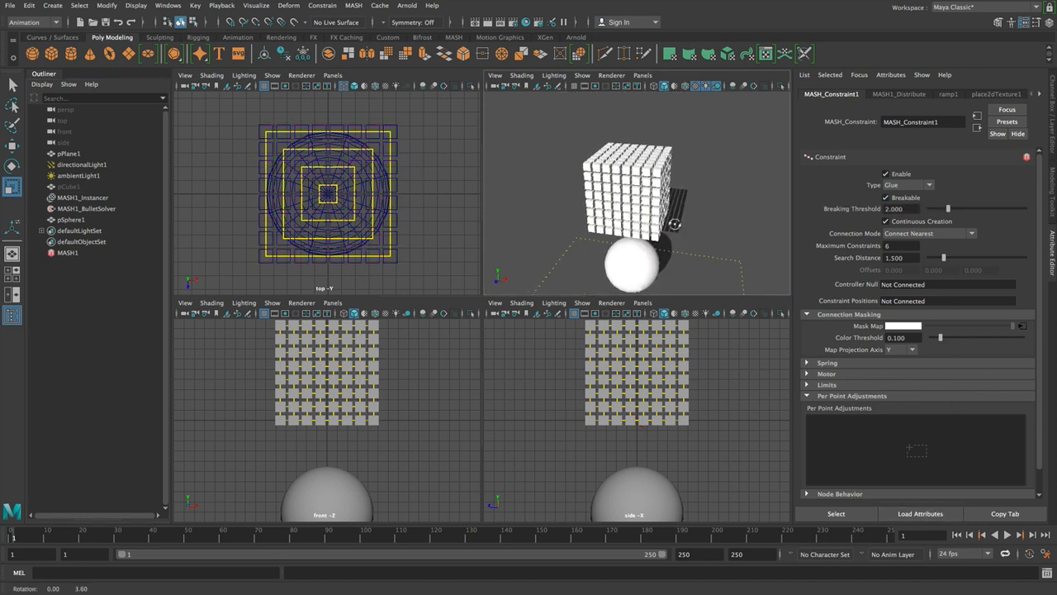
pyautogui.keyDown('alt'); pyautogui.moveTo(689, 228); pyautogui.dragTo(689, 207, button='middle'); pyautogui.keyUp('alt')
pyautogui.keyDown('alt'); pyautogui.moveTo(689, 207); pyautogui.dragTo(679, 210); pyautogui.keyUp('alt')
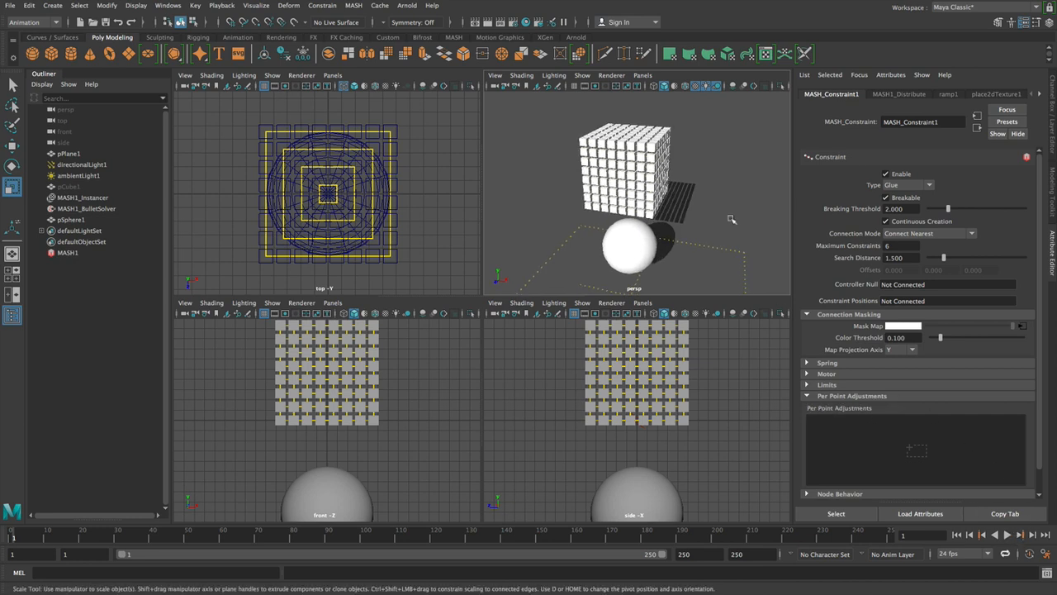
pyautogui.press('space')
pyautogui.click(1008, 535)
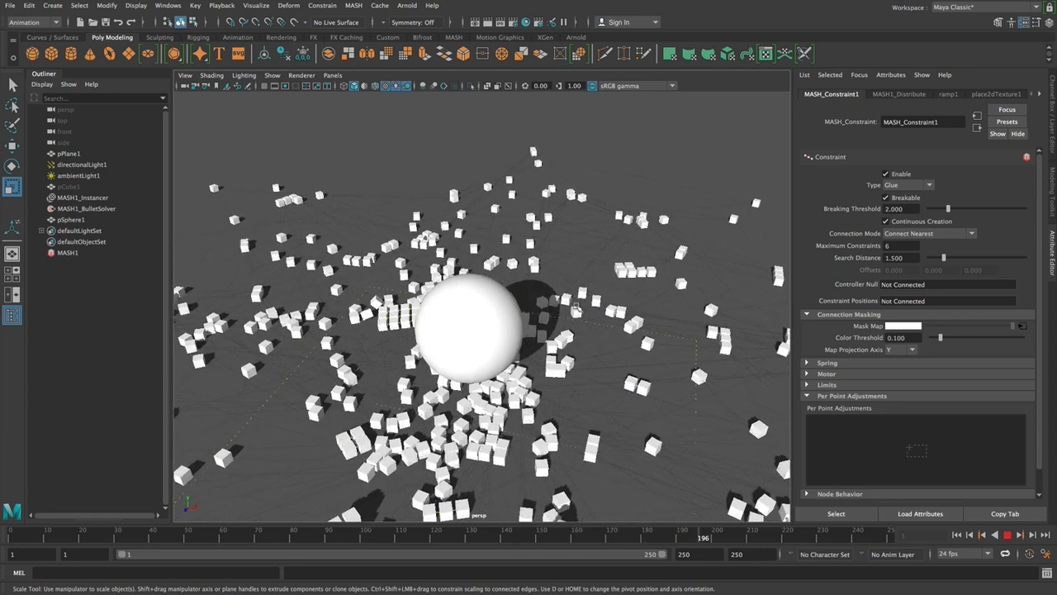
pyautogui.press('Escape')
pyautogui.click(957, 535)
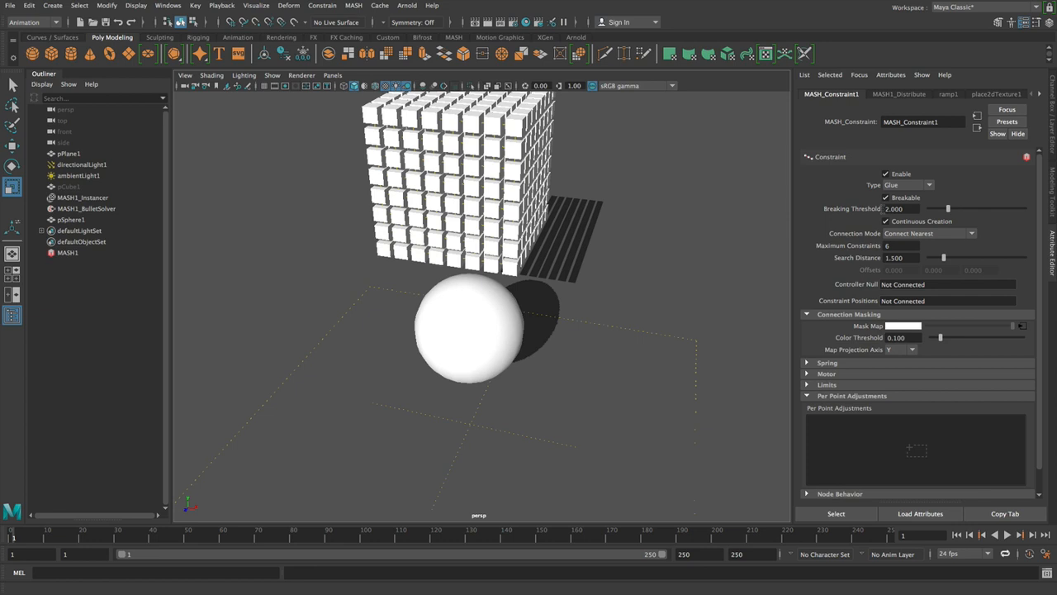
# Set the glue constraint's Breaking Threshold to 4 and the MASH1 Bullet solver's ground Friction to 0.827.
pyautogui.moveTo(911, 208); pyautogui.dragTo(844, 198)
pyautogui.click(86, 208)
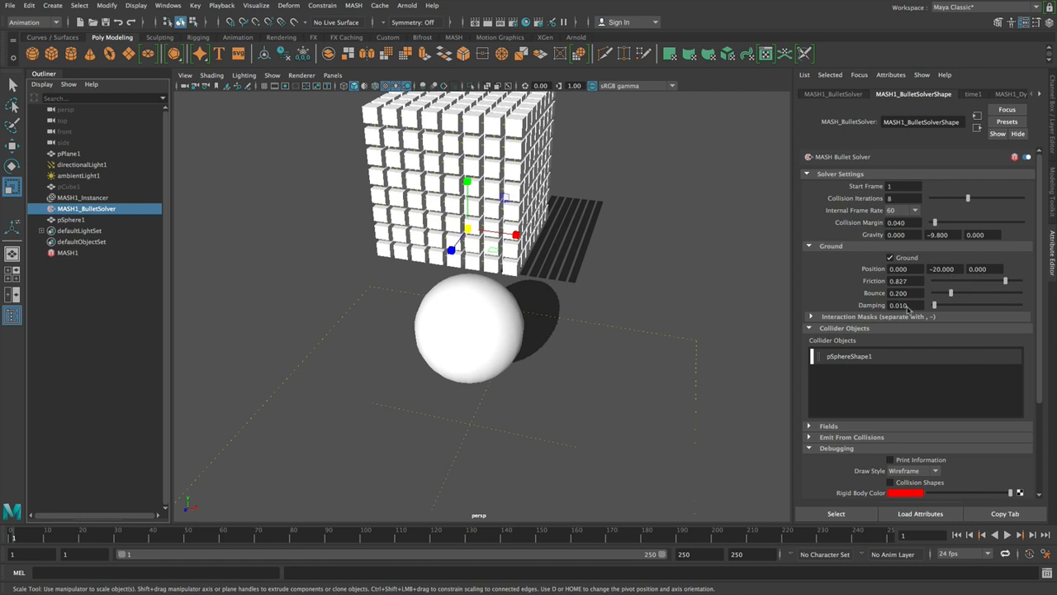
# Set both Friction and Rolling Friction of the MASH1 network's Dynamics node to 0.677.
pyautogui.click(68, 253)
pyautogui.click(1010, 95)
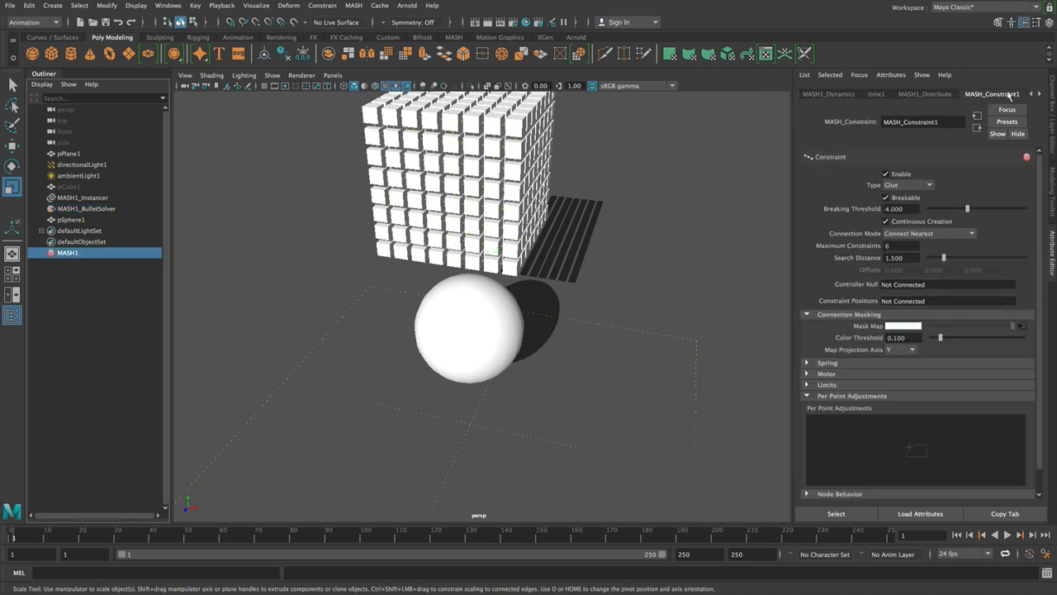
pyautogui.click(851, 93)
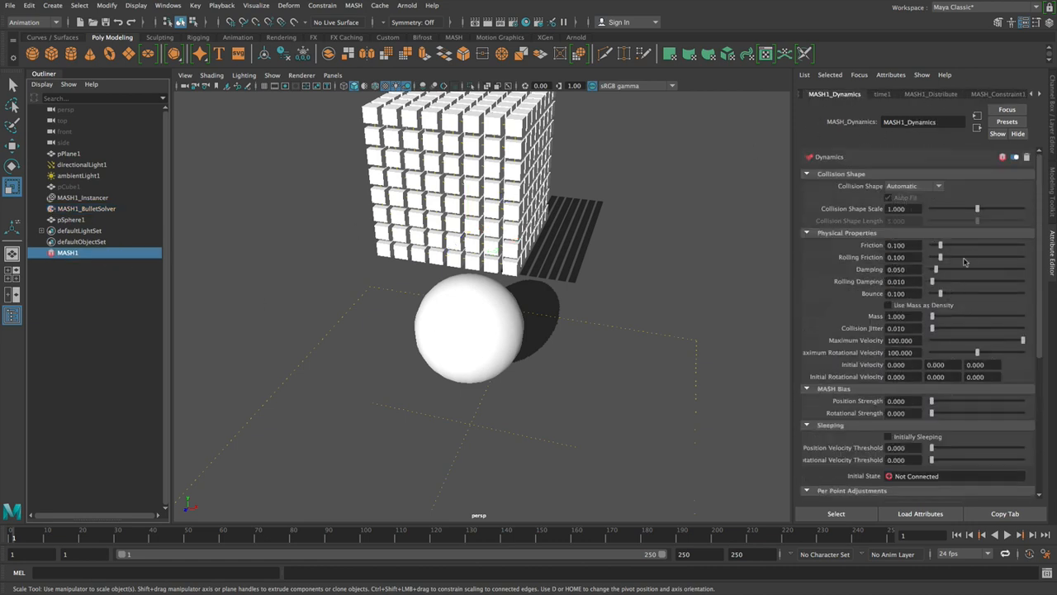
# Play the simulation while orbiting around the sphere, stop it and return to the first frame.
pyautogui.click(1008, 535)
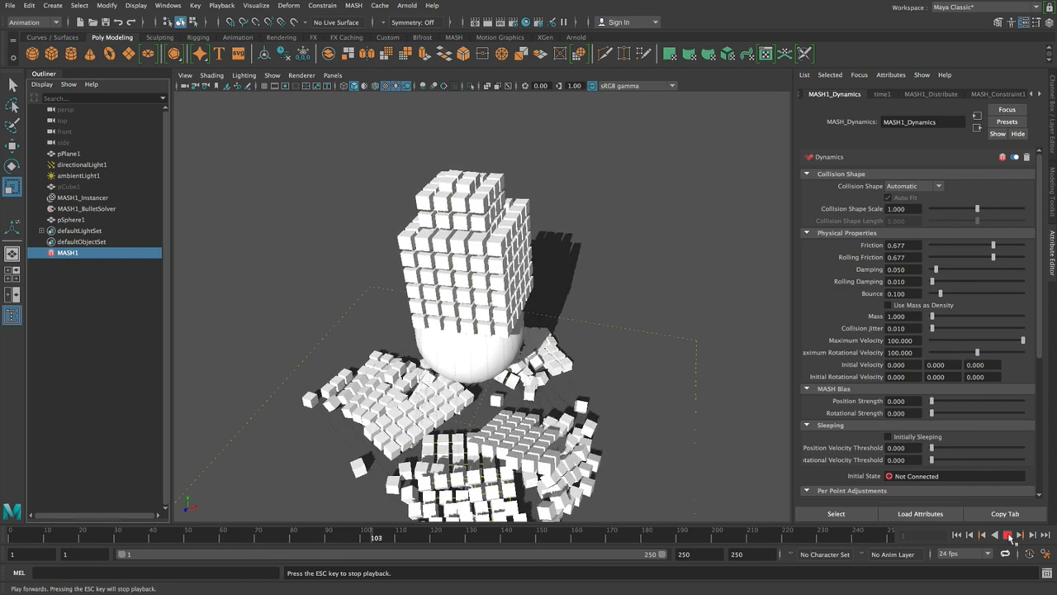
pyautogui.keyDown('alt'); pyautogui.moveTo(666, 378); pyautogui.dragTo(633, 327); pyautogui.keyUp('alt')
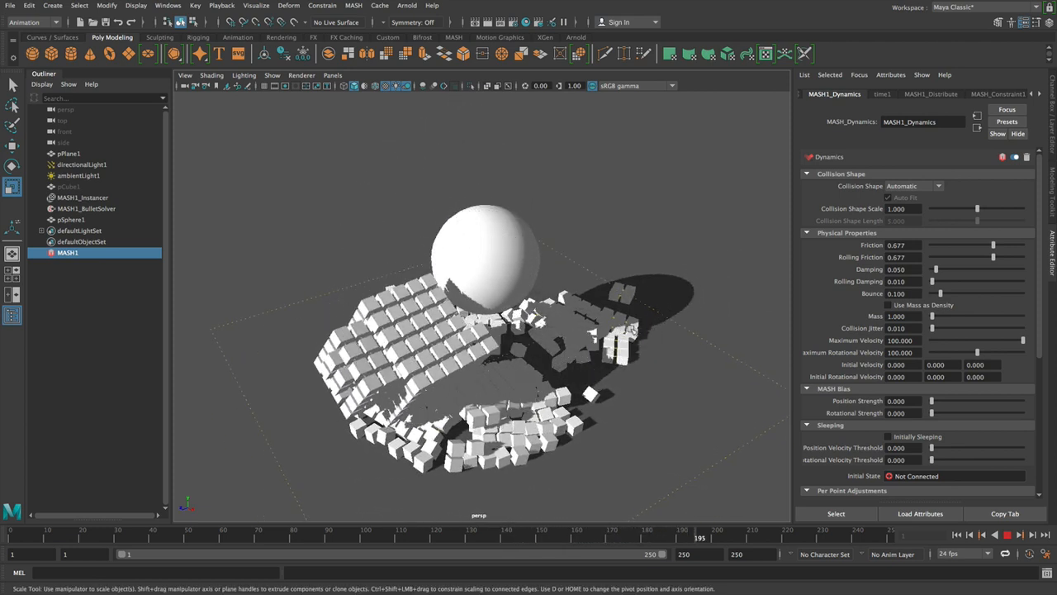
pyautogui.keyDown('alt'); pyautogui.moveTo(629, 328); pyautogui.dragTo(604, 295); pyautogui.keyUp('alt')
pyautogui.press('F1')
pyautogui.press('Escape')
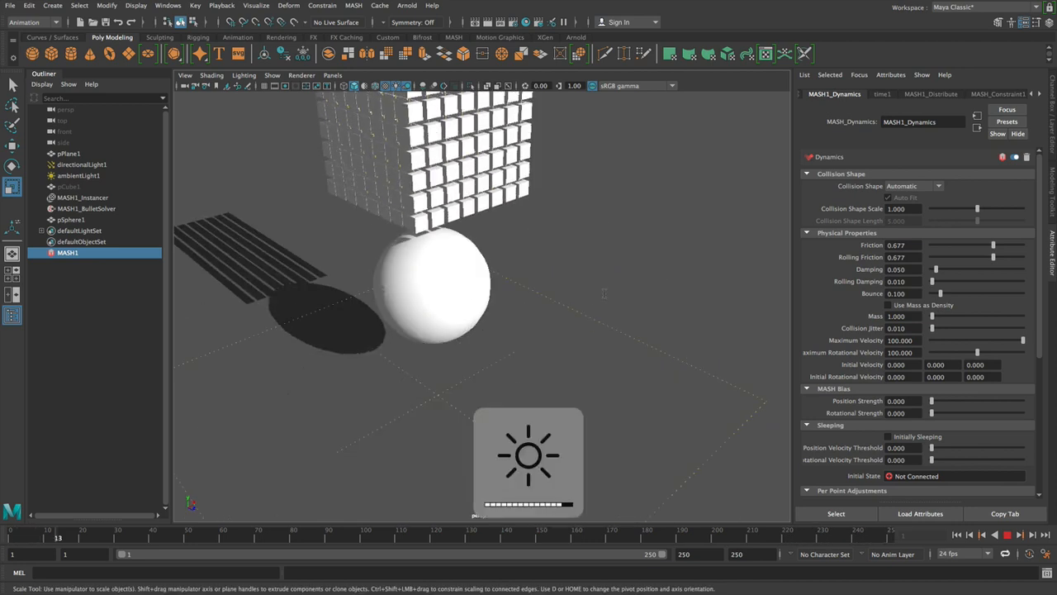
pyautogui.click(958, 536)
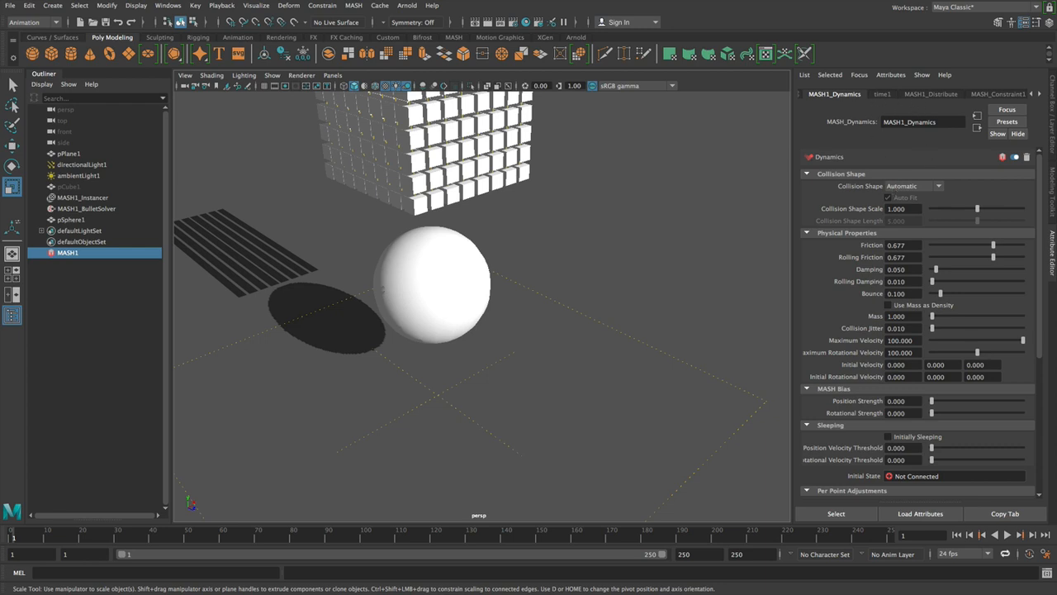
# Show the four-view layout and change the ramp texture on the constraint's Mask Map to type U Ramp.
pyautogui.click(976, 95)
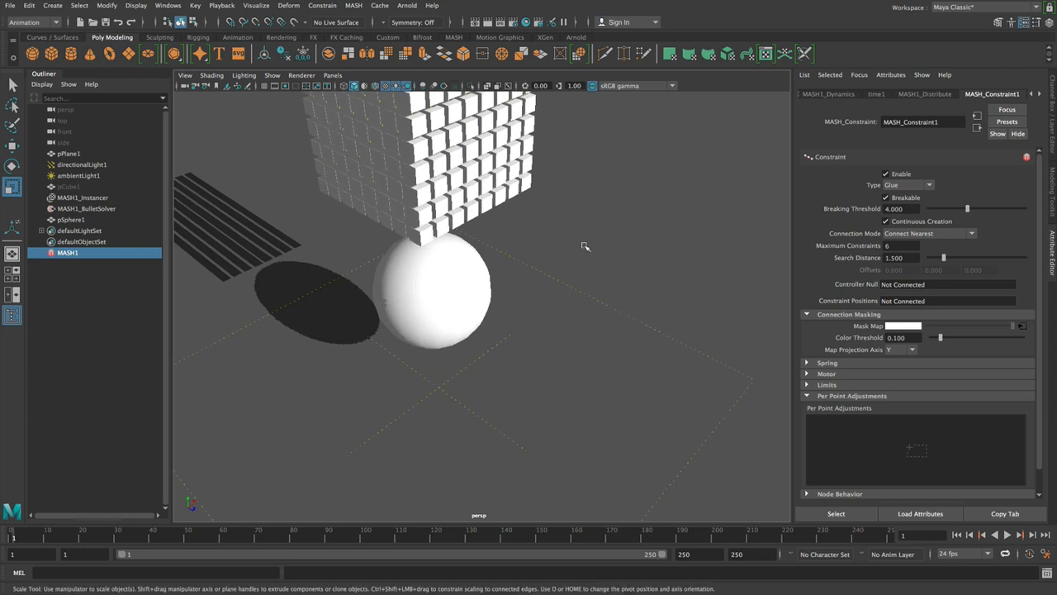
pyautogui.press('space')
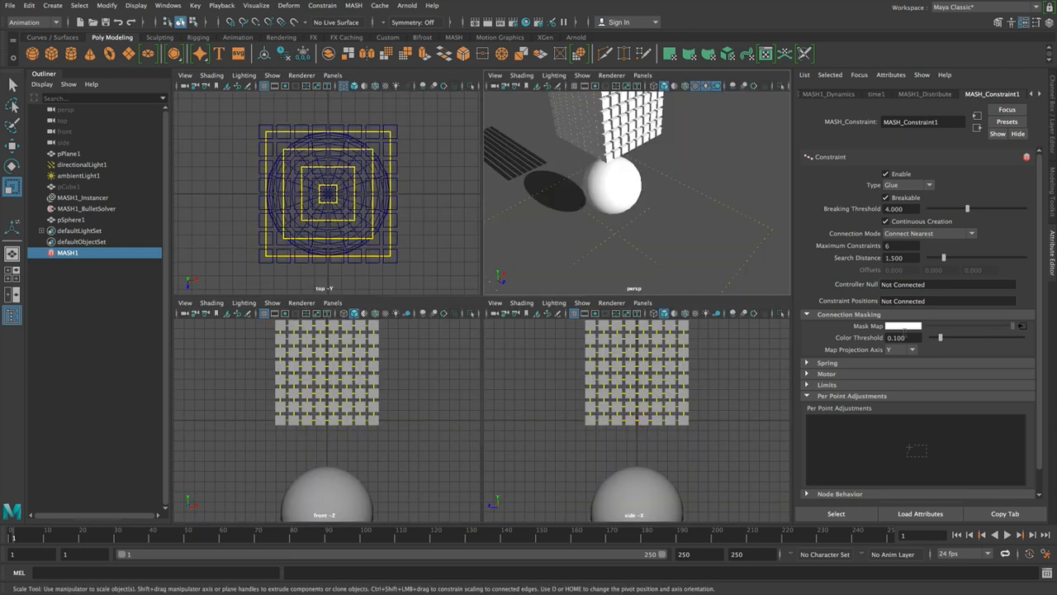
pyautogui.click(1023, 326)
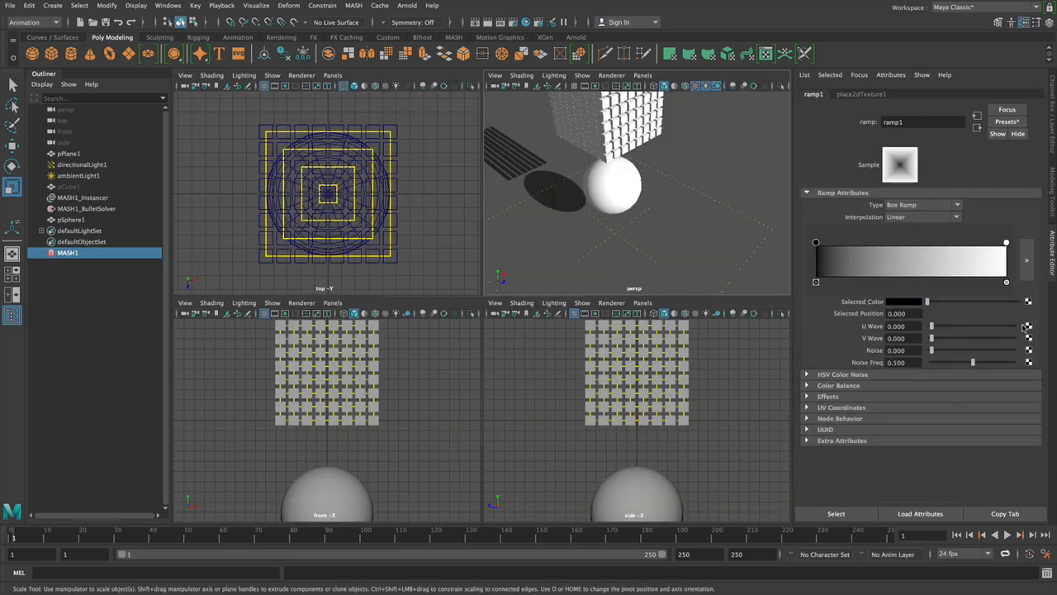
pyautogui.click(919, 204)
pyautogui.click(921, 223)
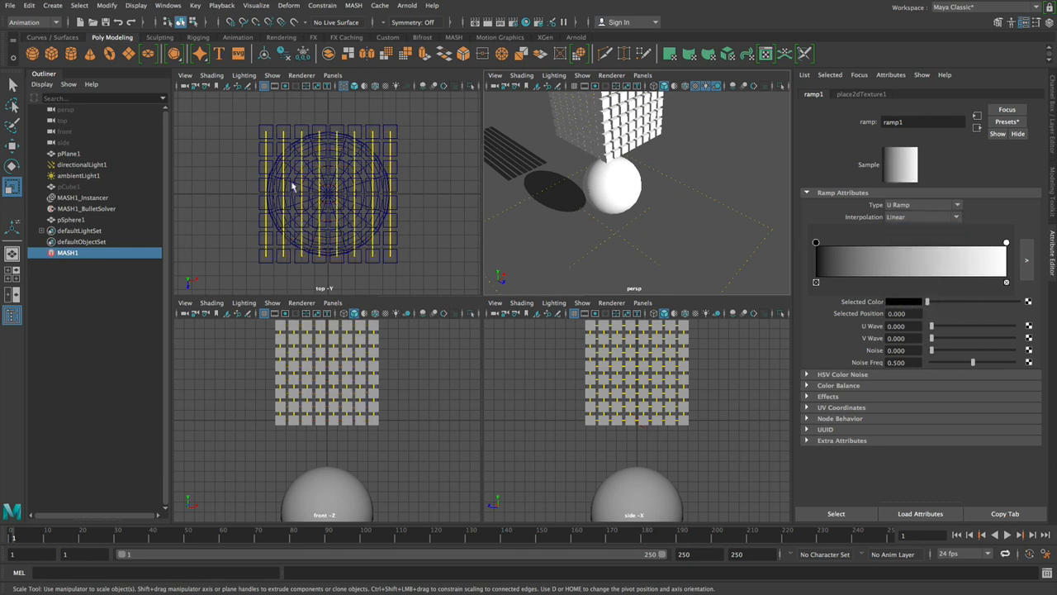
# Try Color Threshold values of about 0.21 and 0.54 on the constraint's mask and bring it down to 0.098.
pyautogui.click(977, 127)
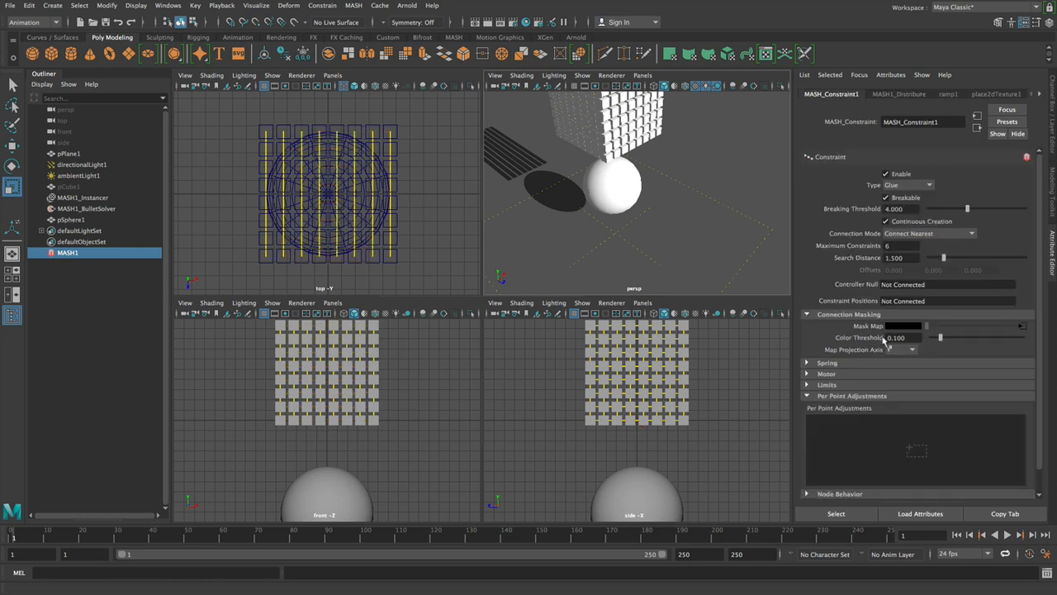
pyautogui.moveTo(946, 339); pyautogui.dragTo(950, 339)
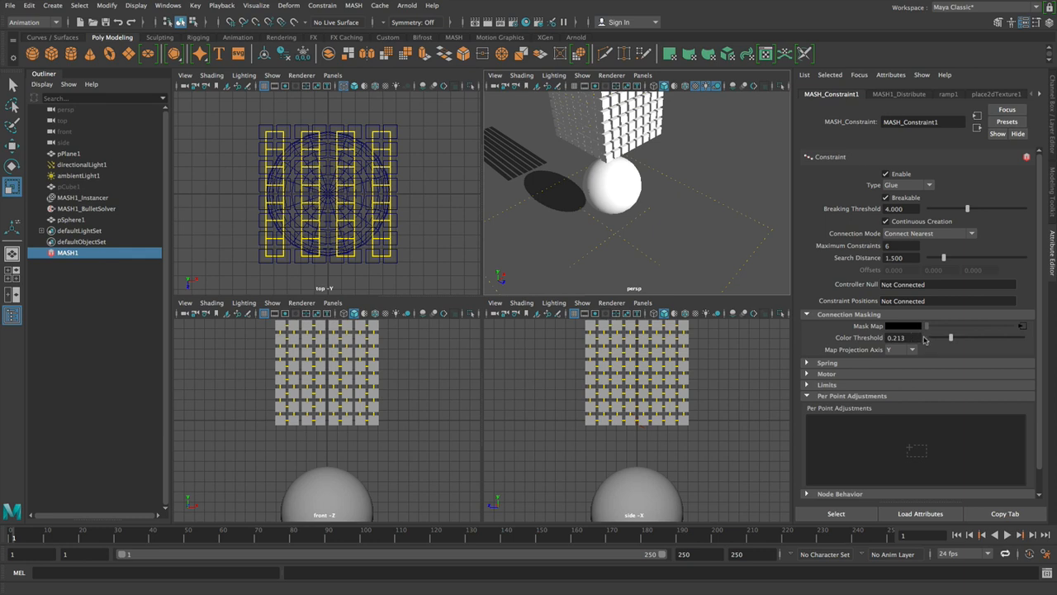
pyautogui.moveTo(961, 341); pyautogui.dragTo(982, 343)
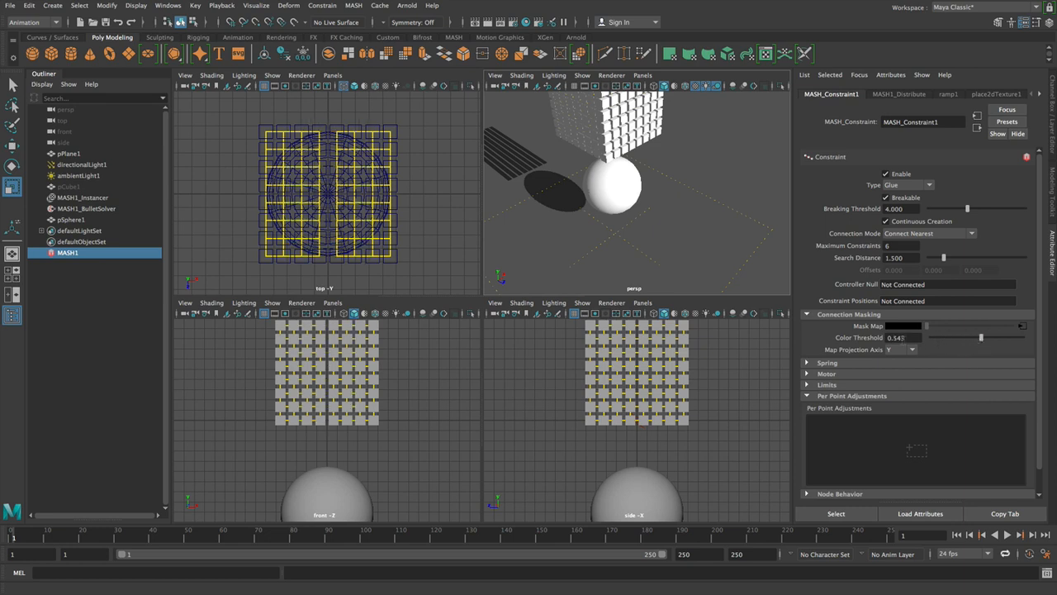
pyautogui.moveTo(981, 338); pyautogui.dragTo(942, 339)
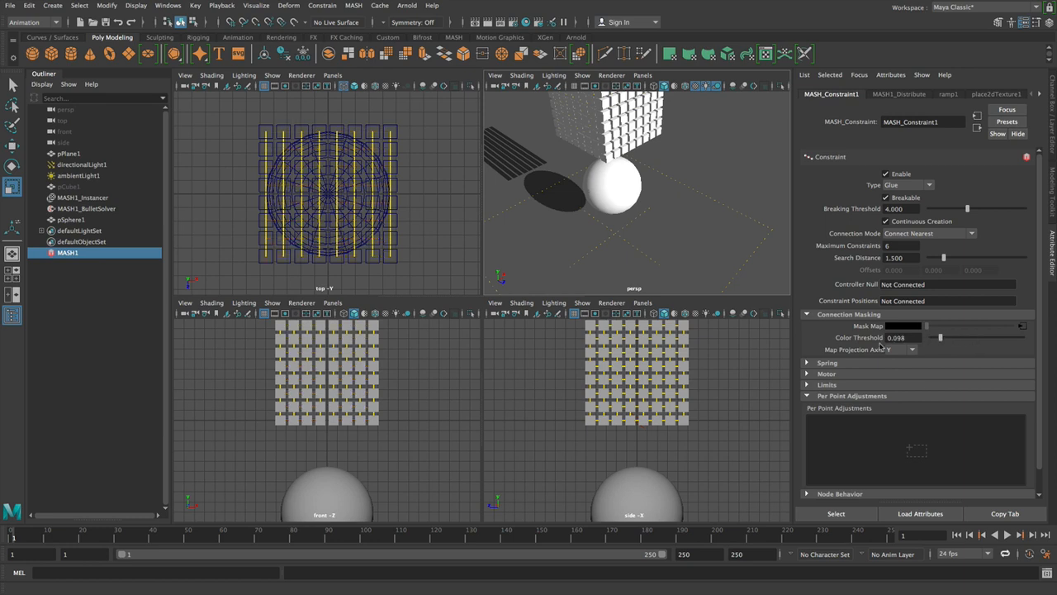
# Break the ramp texture's connection to the constraint's Mask Map.
pyautogui.click(1024, 327)
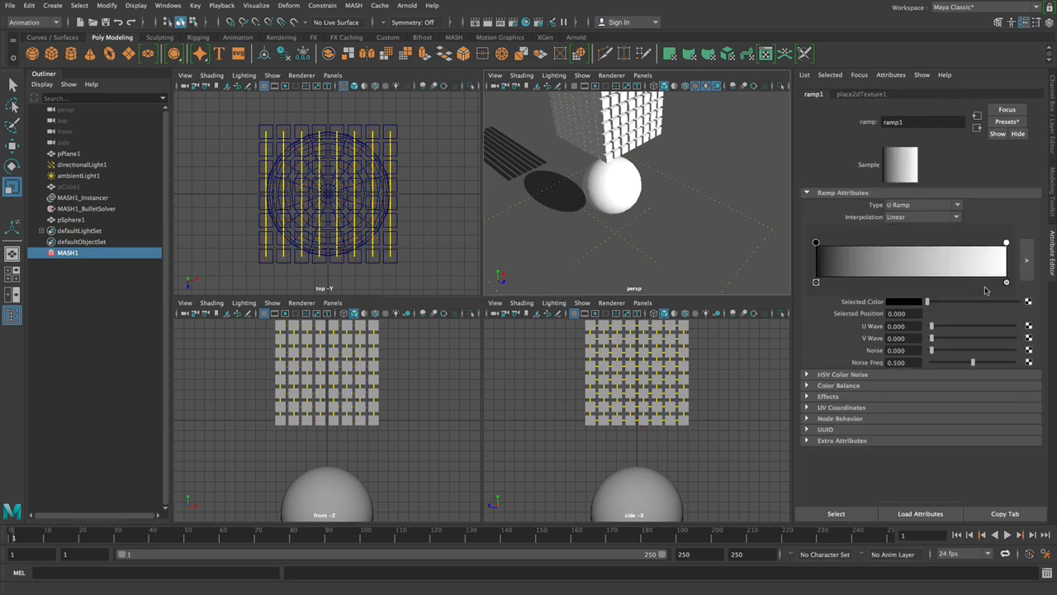
pyautogui.click(977, 128)
pyautogui.rightClick(877, 328)
pyautogui.click(909, 356)
# Connect a new Volume Noise texture to the constraint's Mask Map, searching the render nodes for "noise".
pyautogui.click(1022, 326)
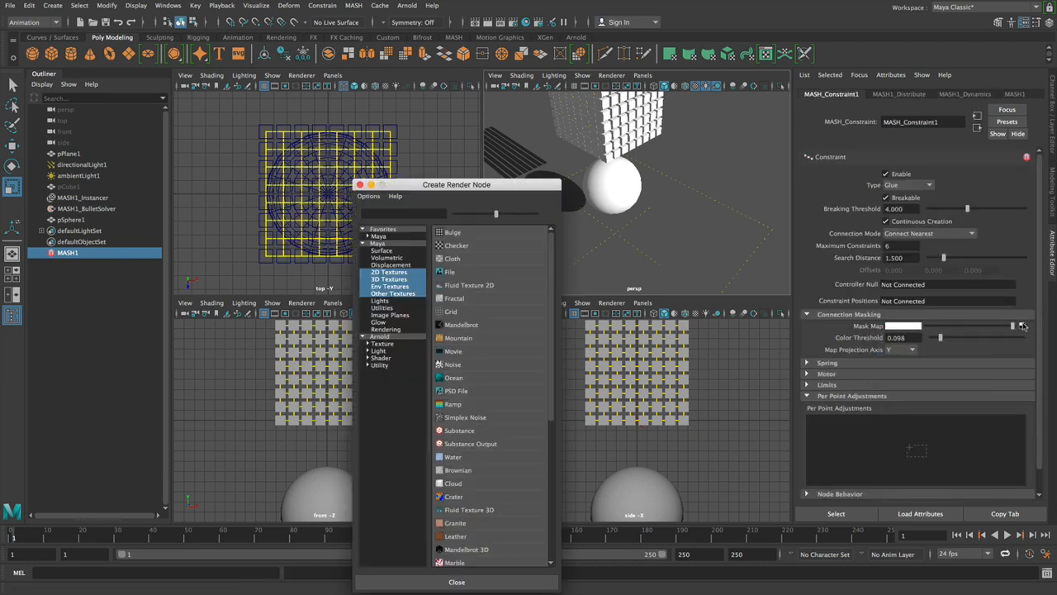
pyautogui.scroll(-4, 505, 419)
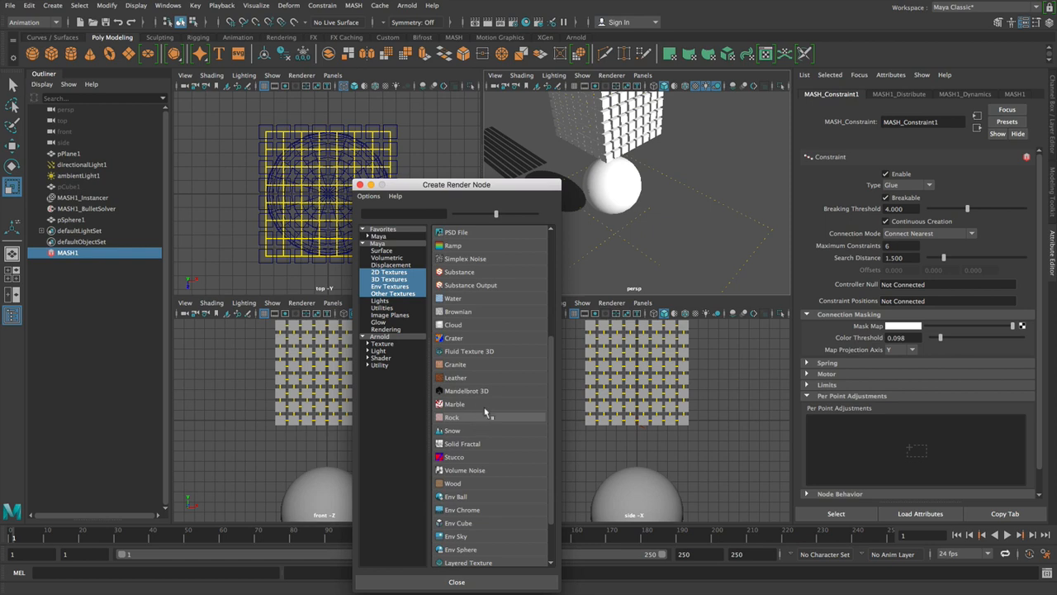
pyautogui.scroll(-2, 486, 413)
pyautogui.scroll(3, 486, 394)
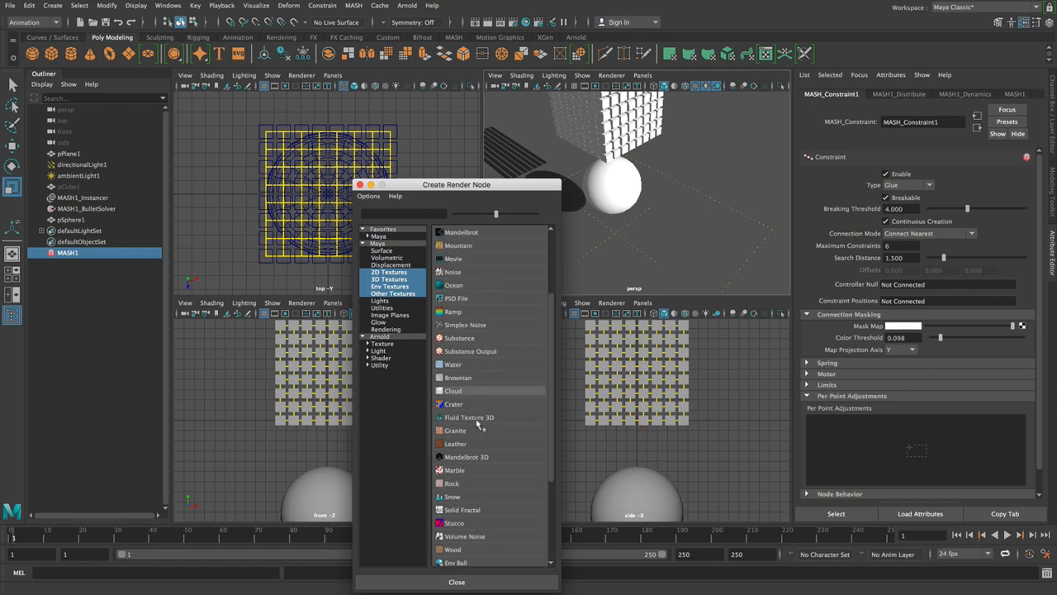
pyautogui.scroll(2, 478, 445)
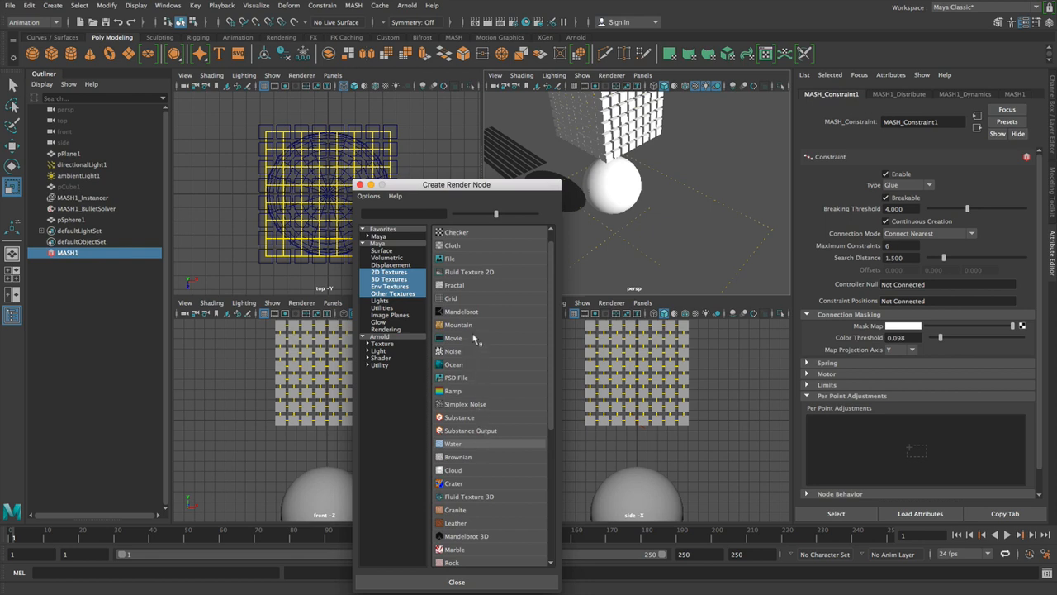
pyautogui.click(432, 213)
pyautogui.write('noise')
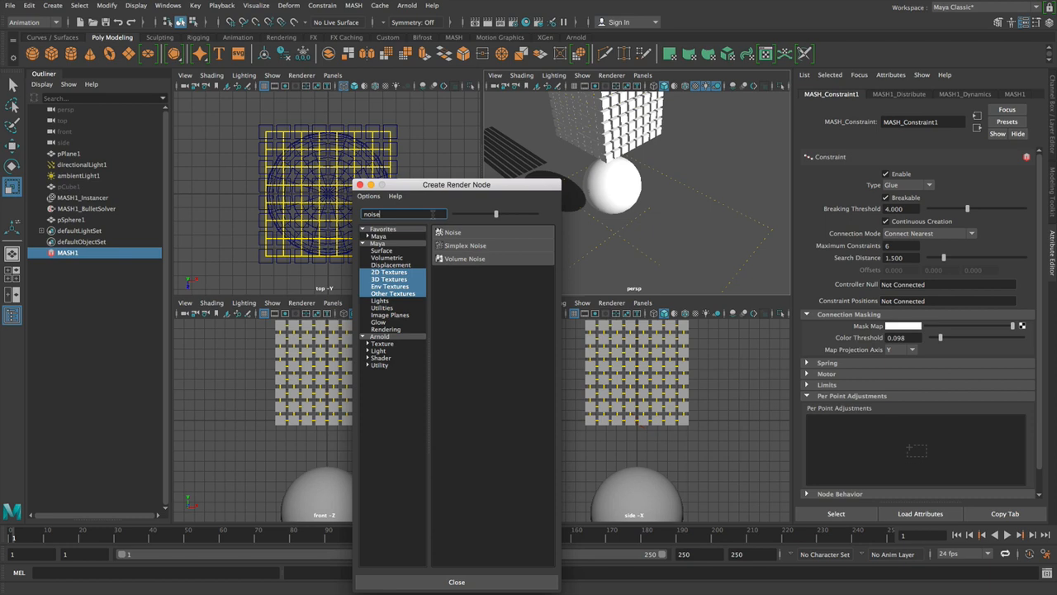
pyautogui.click(490, 258)
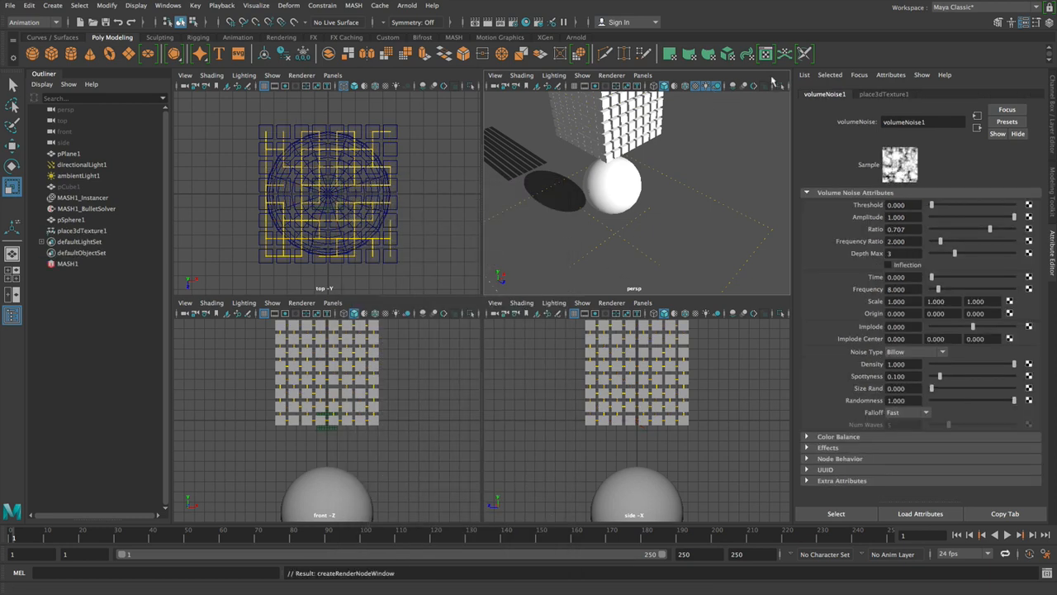
# Switch the perspective view to wireframe and examine the noise-masked constraint connections inside the cube grid.
pyautogui.keyDown('alt'); pyautogui.moveTo(698, 116); pyautogui.dragTo(700, 206, button='right'); pyautogui.keyUp('alt')
pyautogui.keyDown('alt'); pyautogui.moveTo(700, 206); pyautogui.dragTo(707, 218, button='middle'); pyautogui.keyUp('alt')
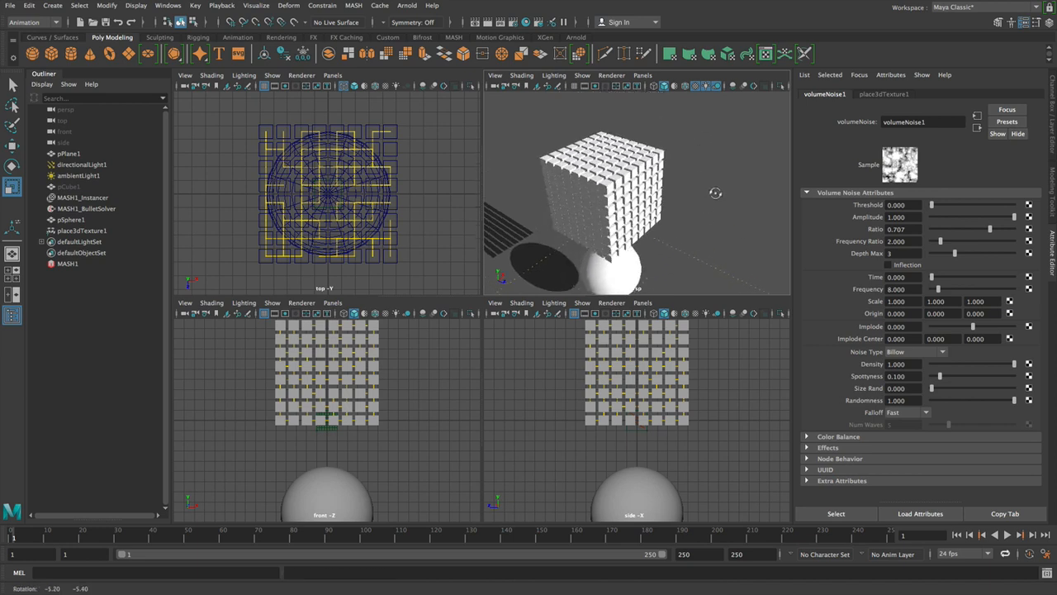
pyautogui.press('4')
pyautogui.keyDown('alt'); pyautogui.moveTo(715, 183); pyautogui.dragTo(601, 158); pyautogui.keyUp('alt')
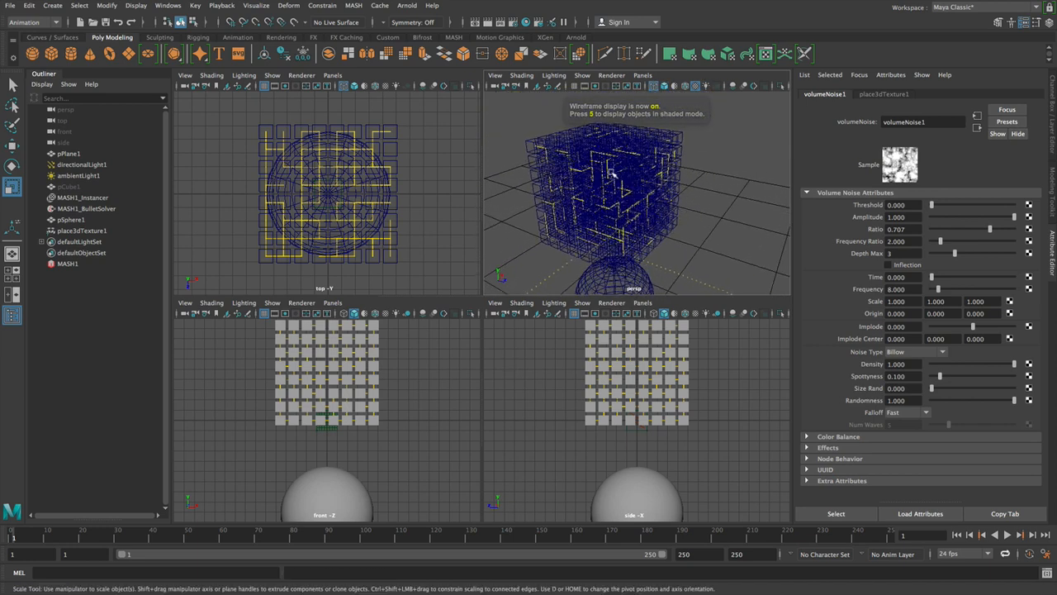
pyautogui.keyDown('alt'); pyautogui.moveTo(697, 194); pyautogui.dragTo(654, 207); pyautogui.keyUp('alt')
# Set the constraint's Color Threshold to 0.226 and its Maximum Constraints to 3.
pyautogui.click(977, 128)
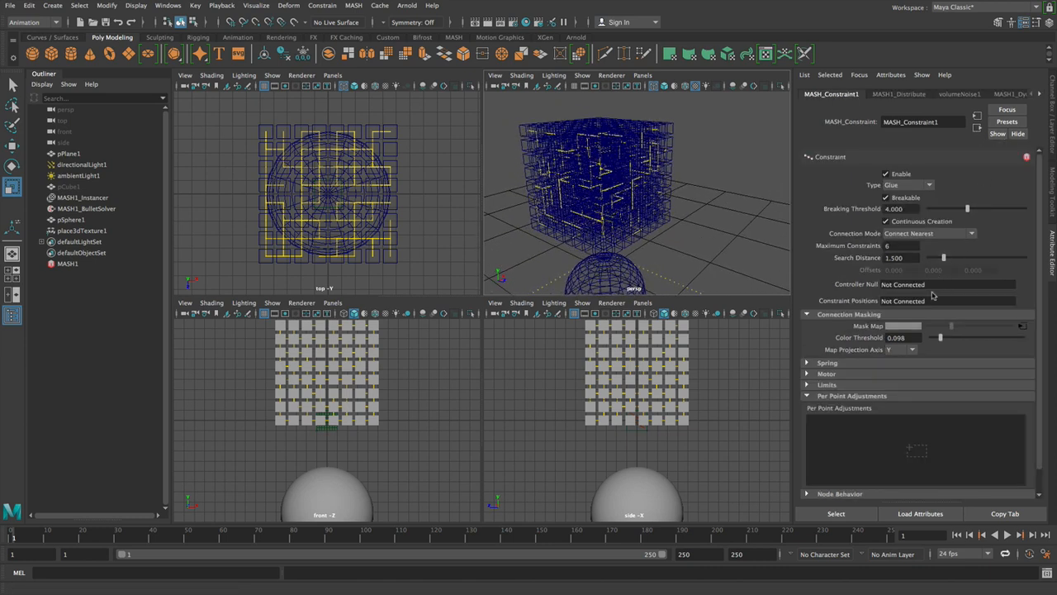
pyautogui.keyDown('alt'); pyautogui.moveTo(595, 187); pyautogui.dragTo(686, 207); pyautogui.keyUp('alt')
pyautogui.moveTo(941, 339); pyautogui.dragTo(955, 341)
pyautogui.keyDown('alt'); pyautogui.moveTo(702, 222); pyautogui.dragTo(653, 220); pyautogui.keyUp('alt')
pyautogui.keyDown('alt'); pyautogui.moveTo(654, 220); pyautogui.dragTo(625, 223, button='right'); pyautogui.keyUp('alt')
pyautogui.moveTo(954, 340); pyautogui.dragTo(951, 341)
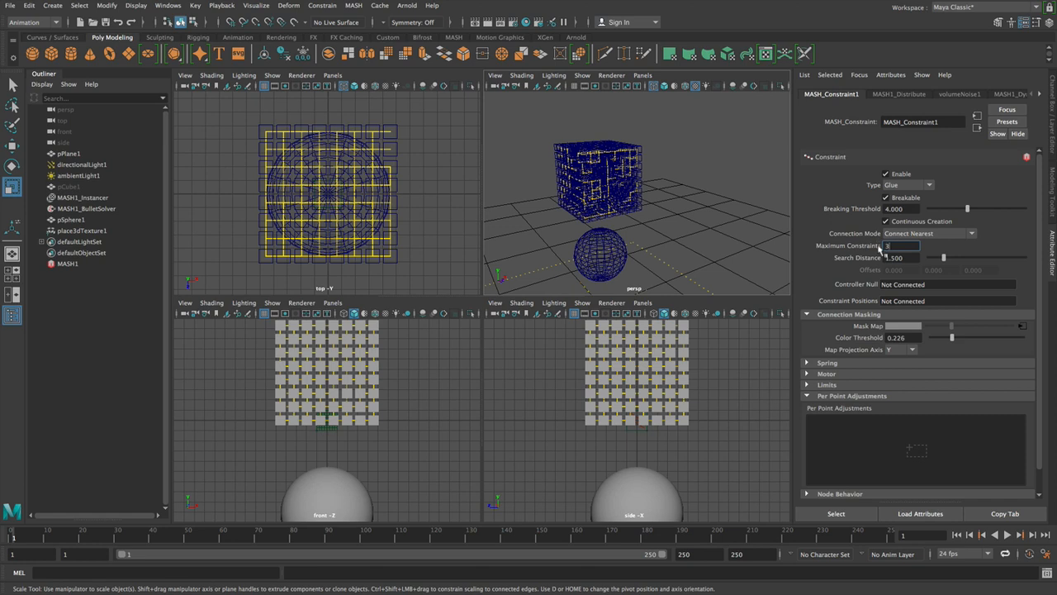
# Maximize the perspective view and display the grid and sphere shaded with all lights.
pyautogui.keyDown('alt'); pyautogui.moveTo(747, 210); pyautogui.dragTo(739, 234); pyautogui.keyUp('alt')
pyautogui.press('5')
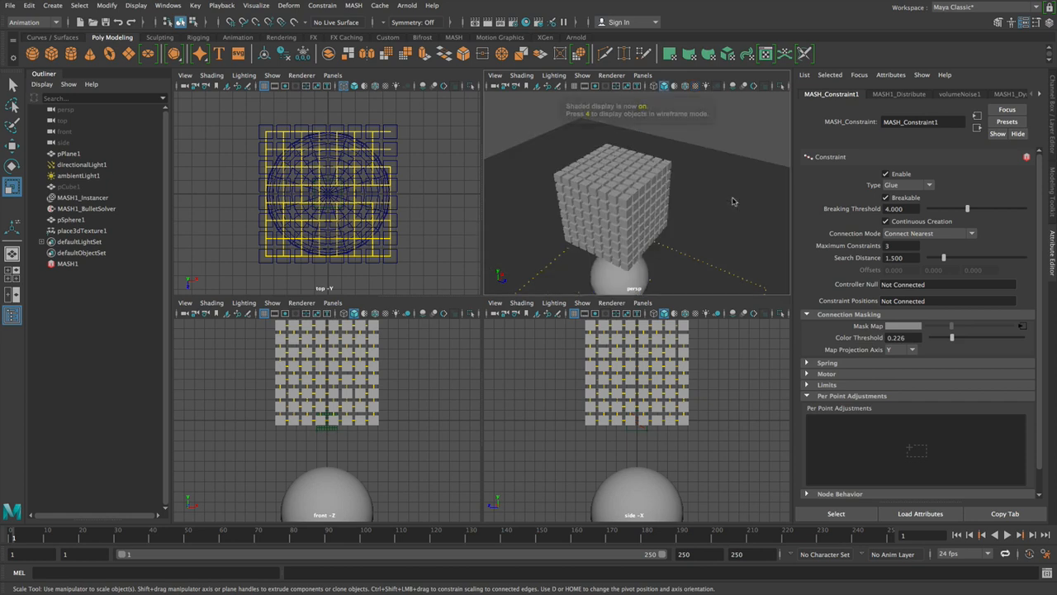
pyautogui.press('space')
pyautogui.keyDown('alt'); pyautogui.moveTo(613, 342); pyautogui.dragTo(629, 327); pyautogui.keyUp('alt')
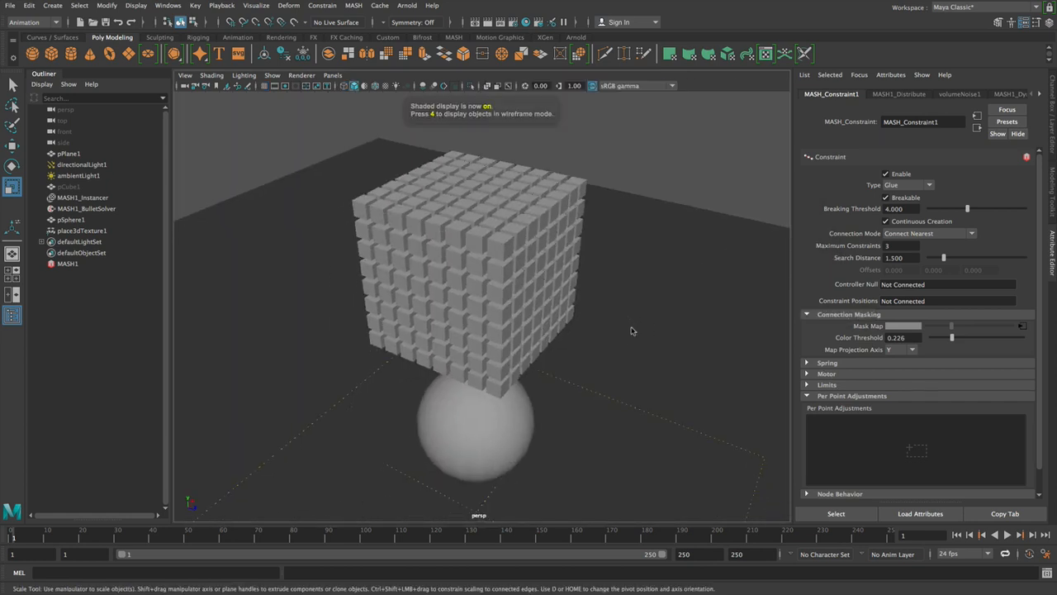
pyautogui.press('7')
pyautogui.keyDown('alt'); pyautogui.moveTo(631, 331); pyautogui.dragTo(602, 323, button='right'); pyautogui.keyUp('alt')
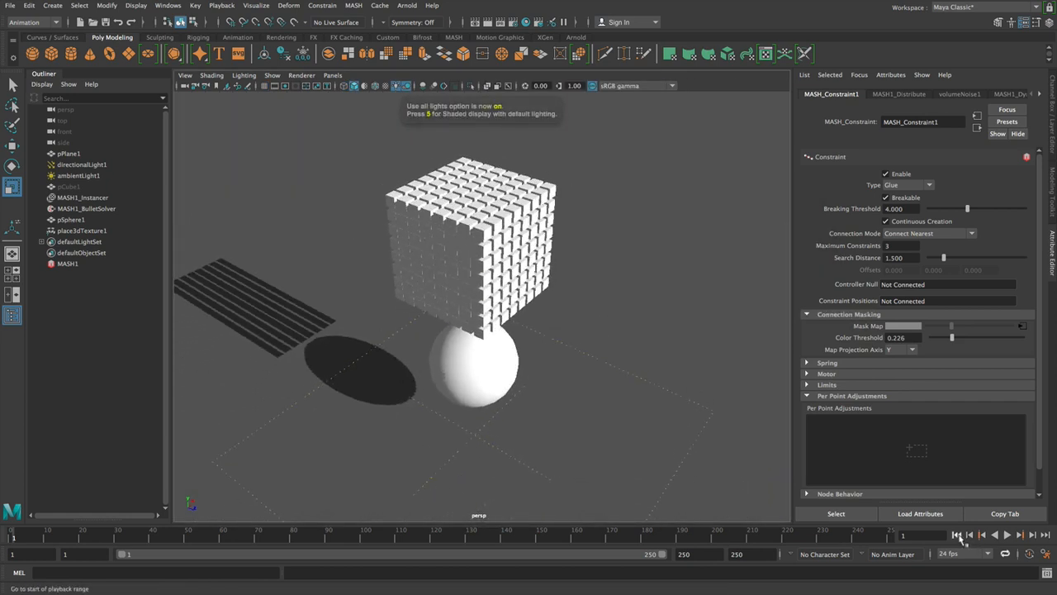
# Test the simulation with the constraint's Breakable option off, rewind to the first frame and turn the option back on.
pyautogui.click(885, 197)
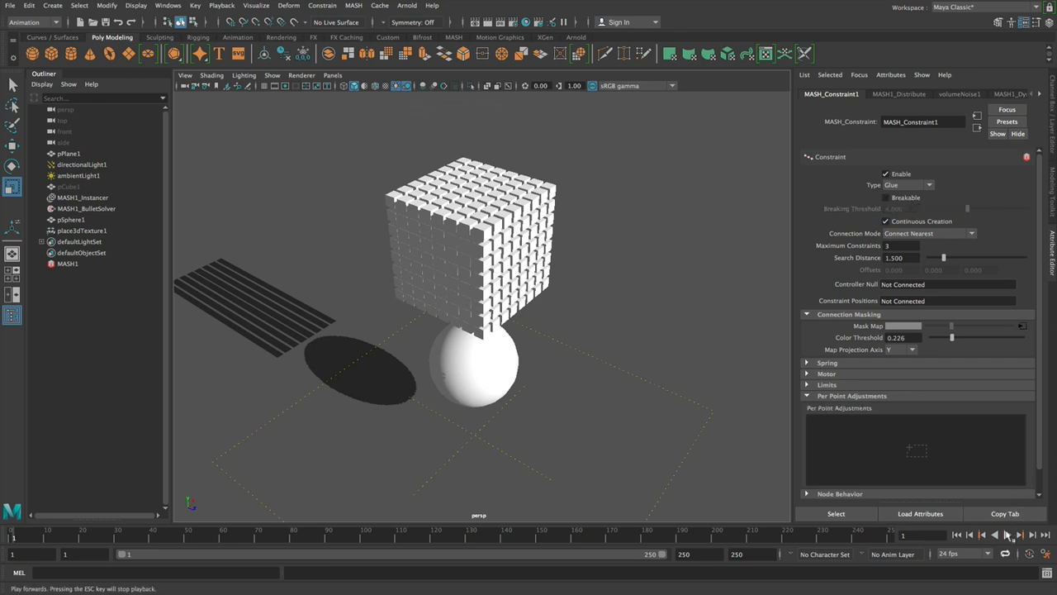
pyautogui.click(1008, 535)
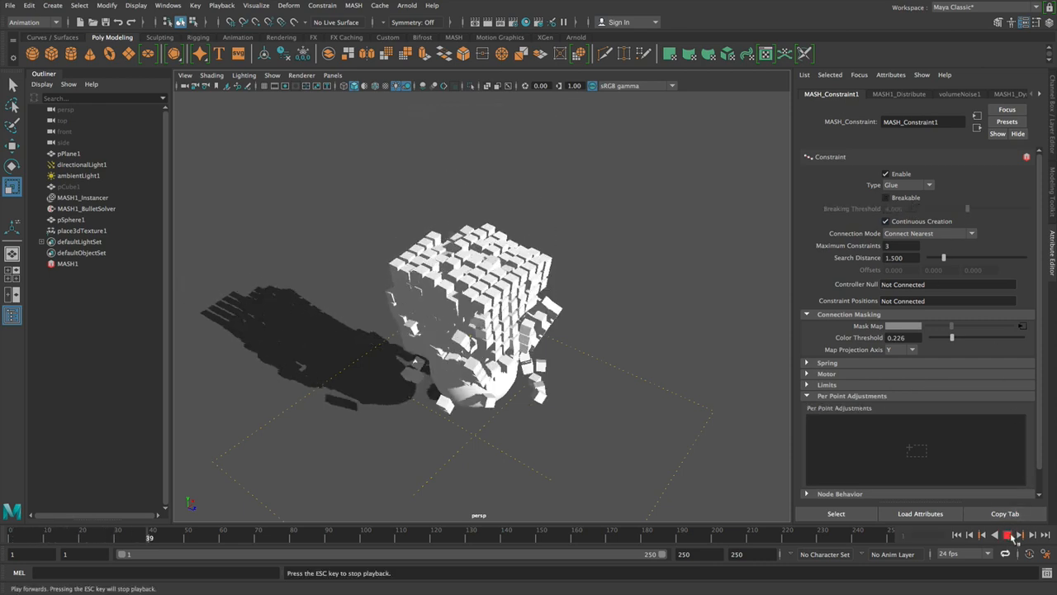
pyautogui.keyDown('alt'); pyautogui.moveTo(715, 419); pyautogui.dragTo(537, 318); pyautogui.keyUp('alt')
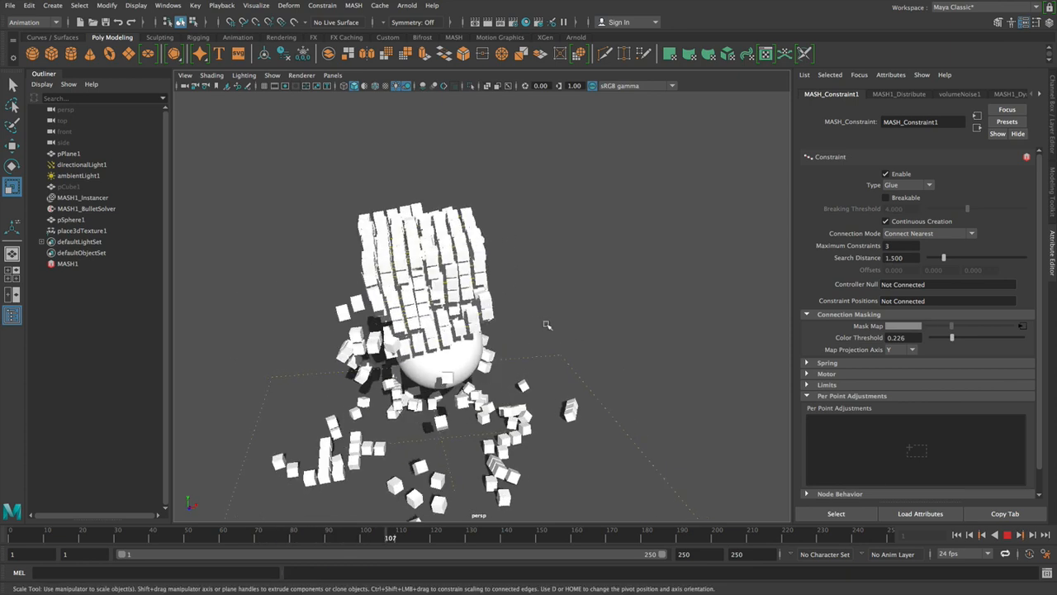
pyautogui.keyDown('alt'); pyautogui.moveTo(546, 325); pyautogui.dragTo(571, 337); pyautogui.keyUp('alt')
pyautogui.keyDown('alt'); pyautogui.moveTo(570, 337); pyautogui.dragTo(591, 325, button='middle'); pyautogui.keyUp('alt')
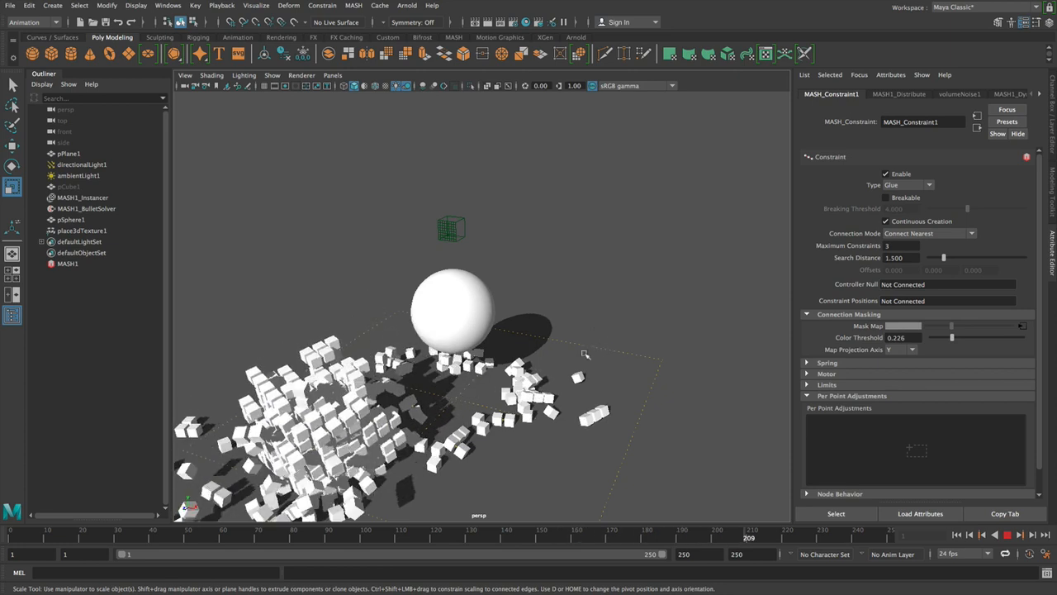
pyautogui.press('Escape')
pyautogui.click(958, 535)
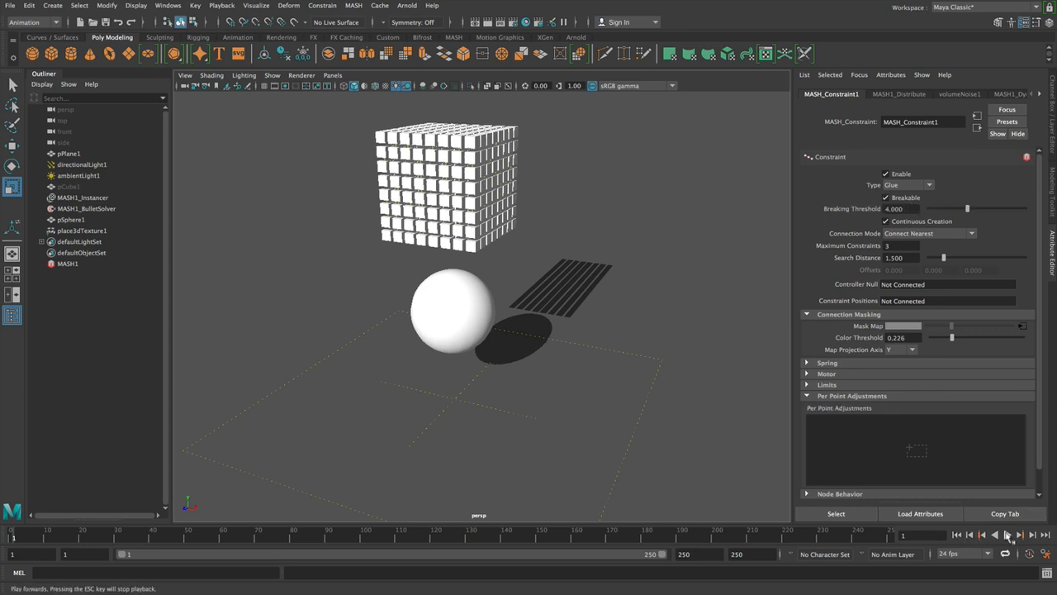
# Play the simulation with the breakable constraint, stop it at frame 164 and examine the scattered cubes from several angles.
pyautogui.click(1008, 536)
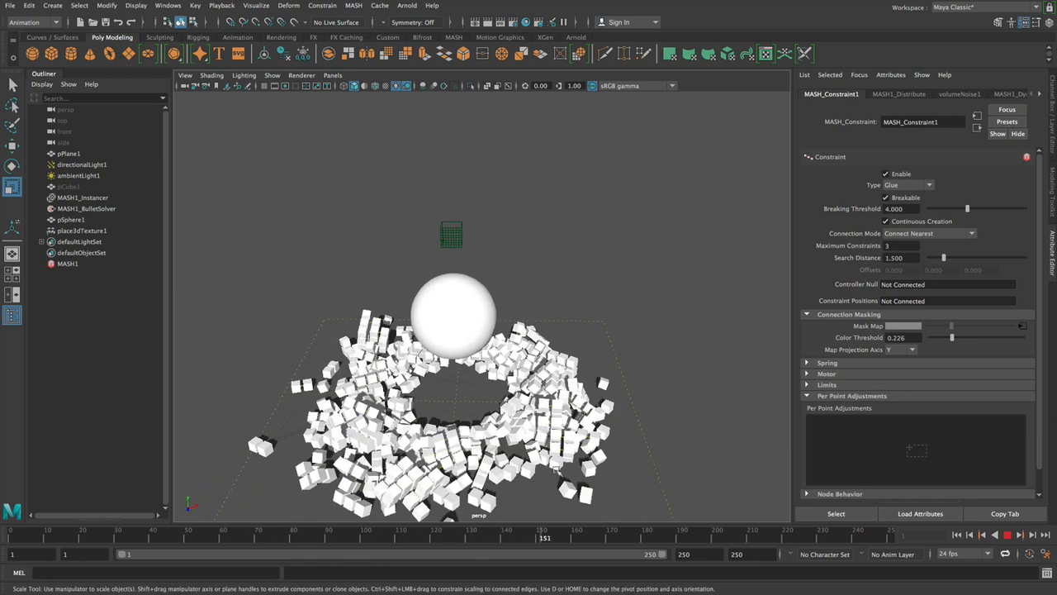
pyautogui.hotkey('alt', 'v')
pyautogui.keyDown('alt'); pyautogui.moveTo(619, 429); pyautogui.dragTo(657, 360); pyautogui.keyUp('alt')
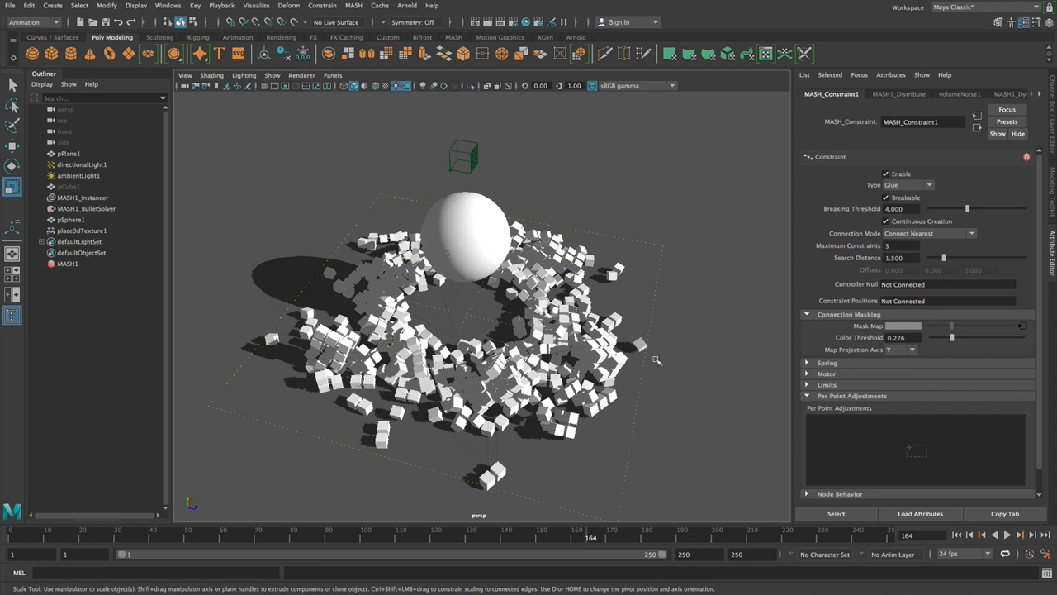
pyautogui.keyDown('alt'); pyautogui.moveTo(702, 207); pyautogui.dragTo(691, 250); pyautogui.keyUp('alt')
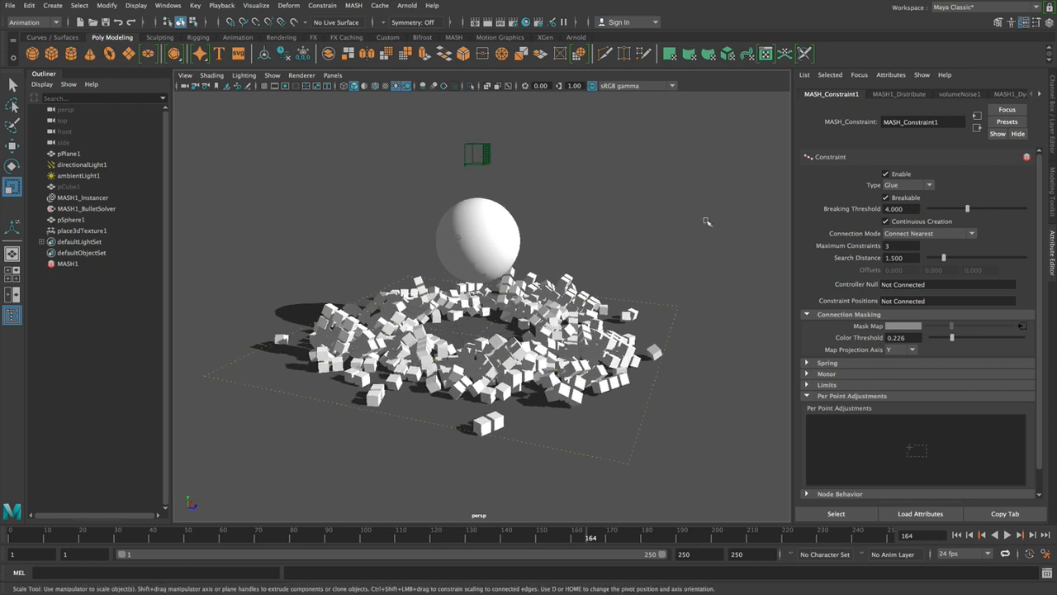
pyautogui.click(824, 7)
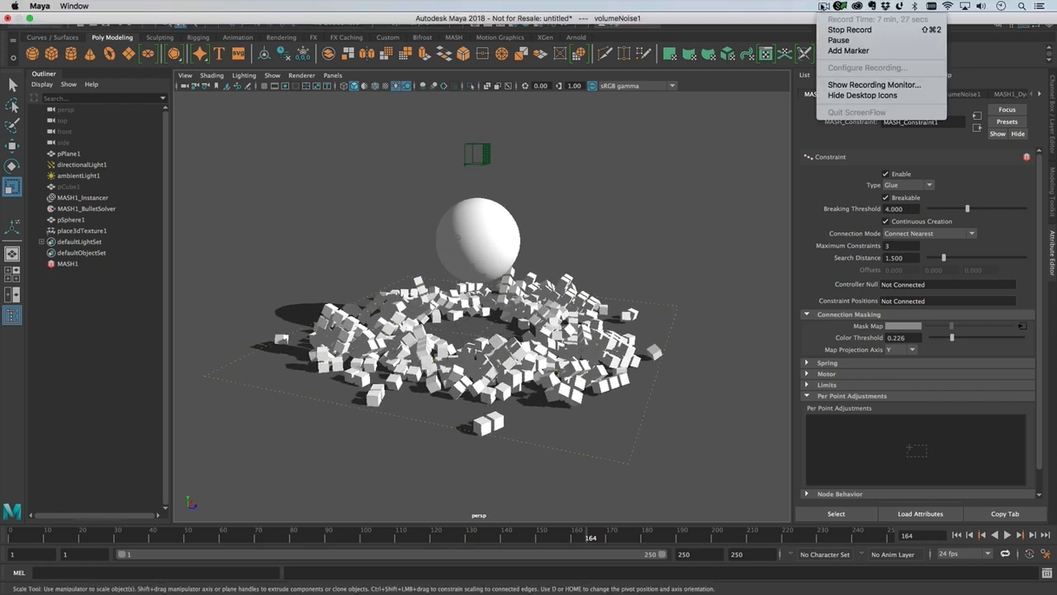